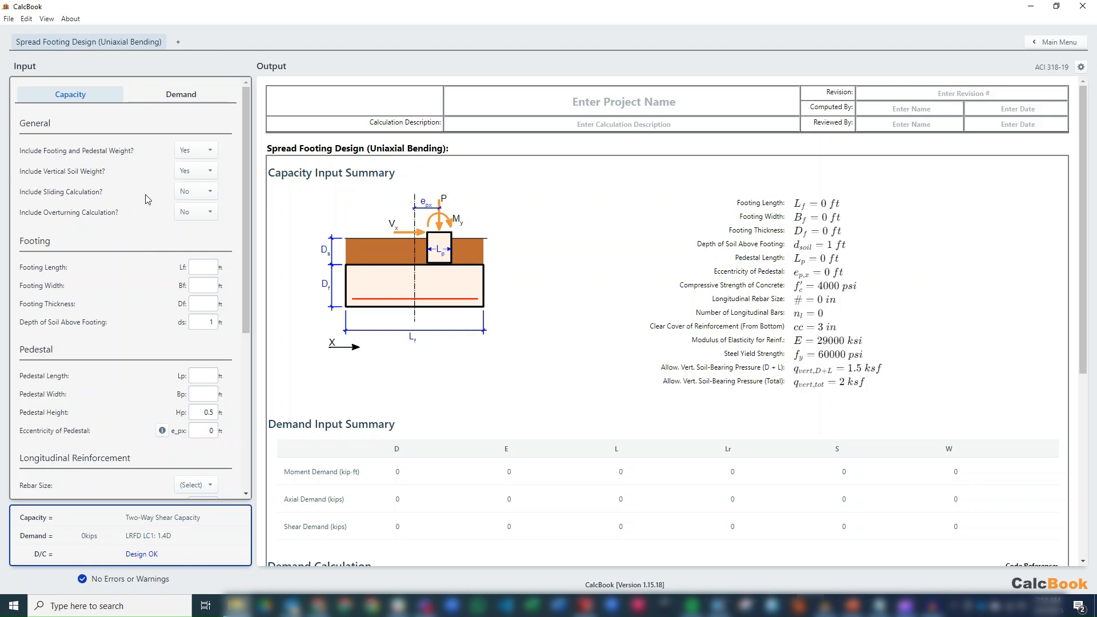
Include both the sliding calculation and the overturning calculation in the footing design
left_click(204, 196)
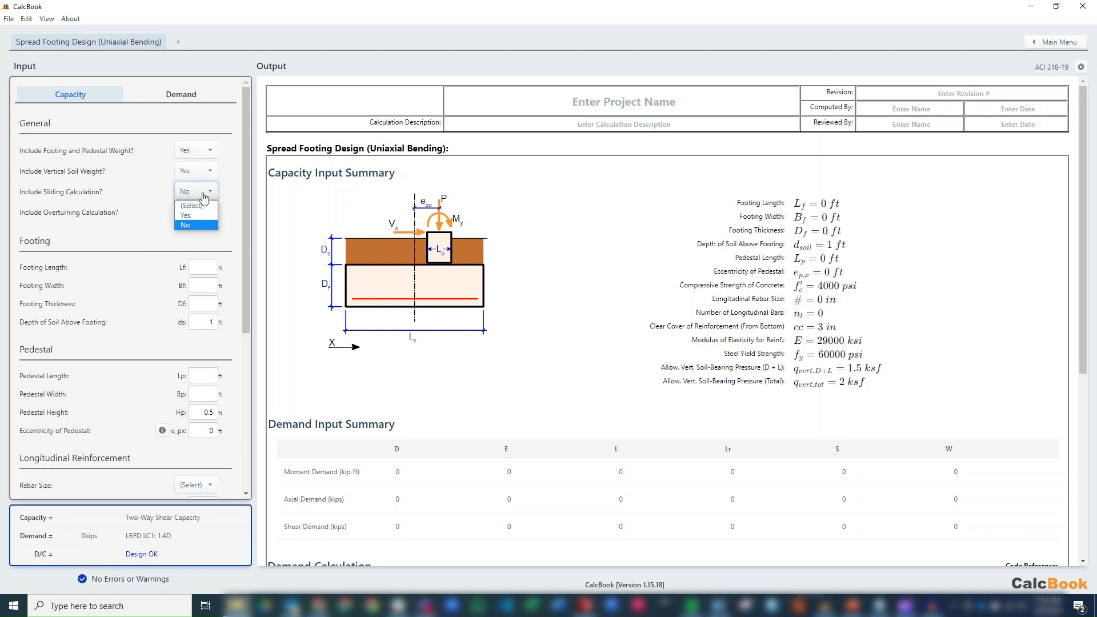
left_click(208, 223)
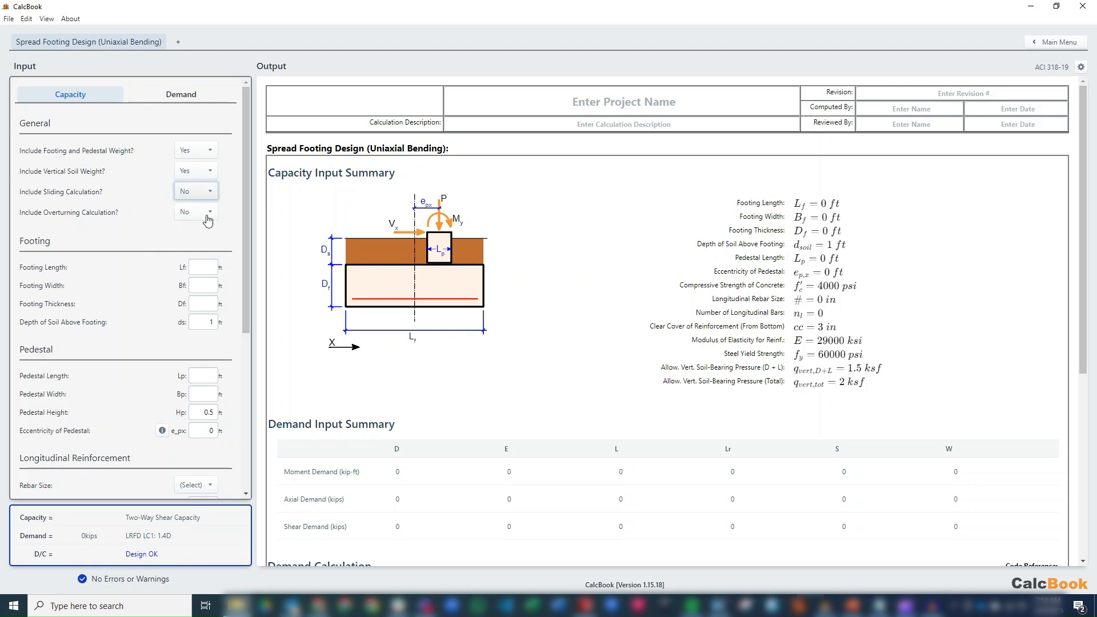
key("Up")
left_click(206, 218)
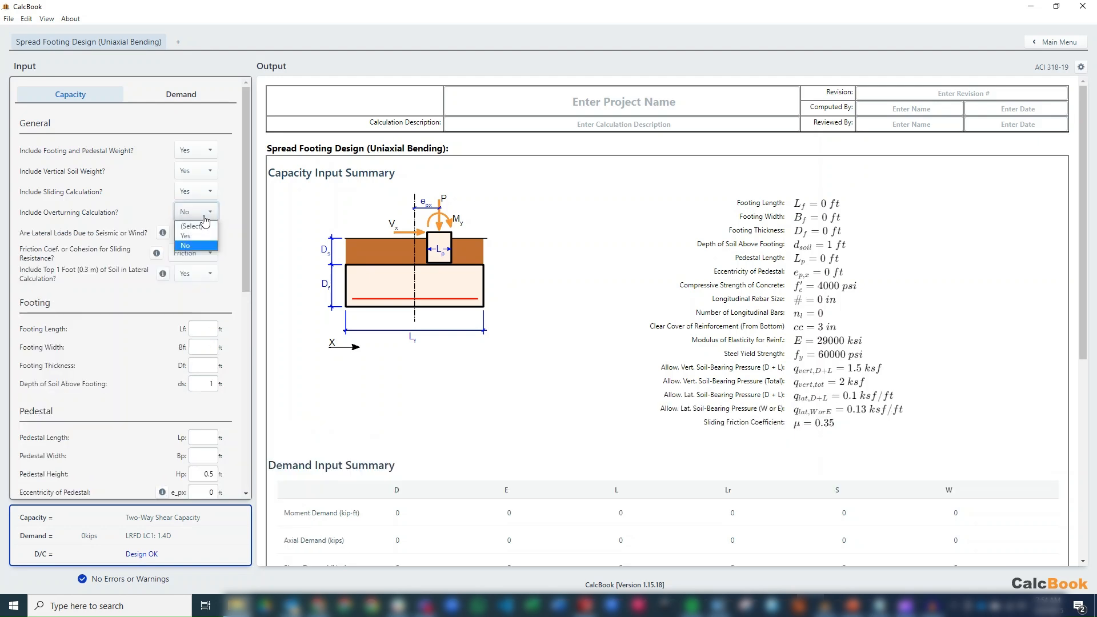
left_click(204, 236)
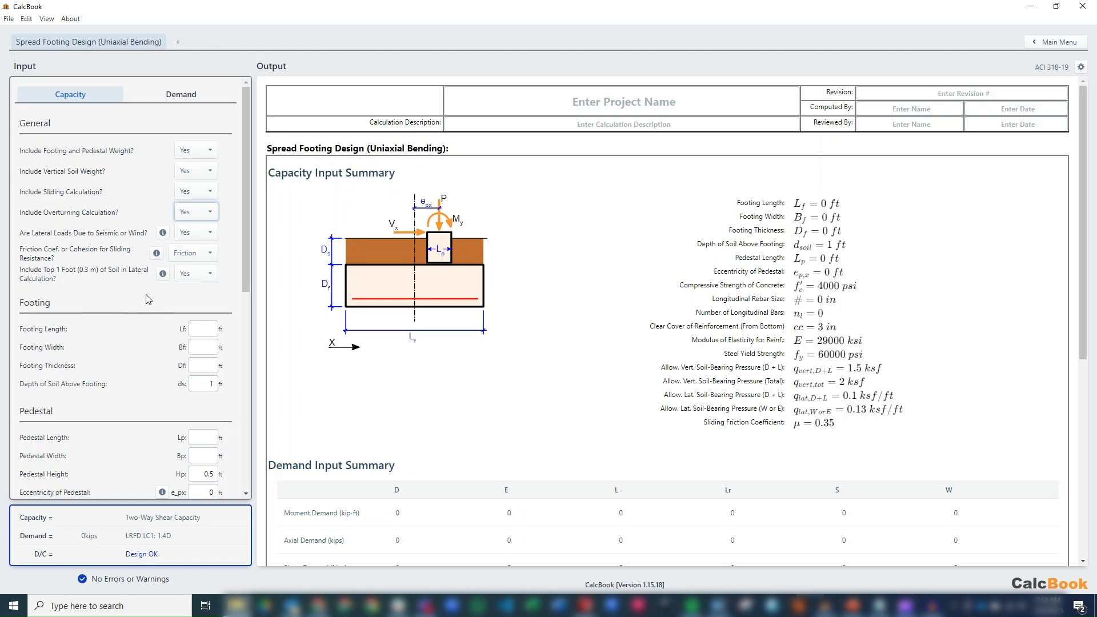
Set the footing length and width to 10 ft, the thickness to 2 ft and the soil depth above the footing to 3 ft
left_click_drag(245, 233, 243, 270)
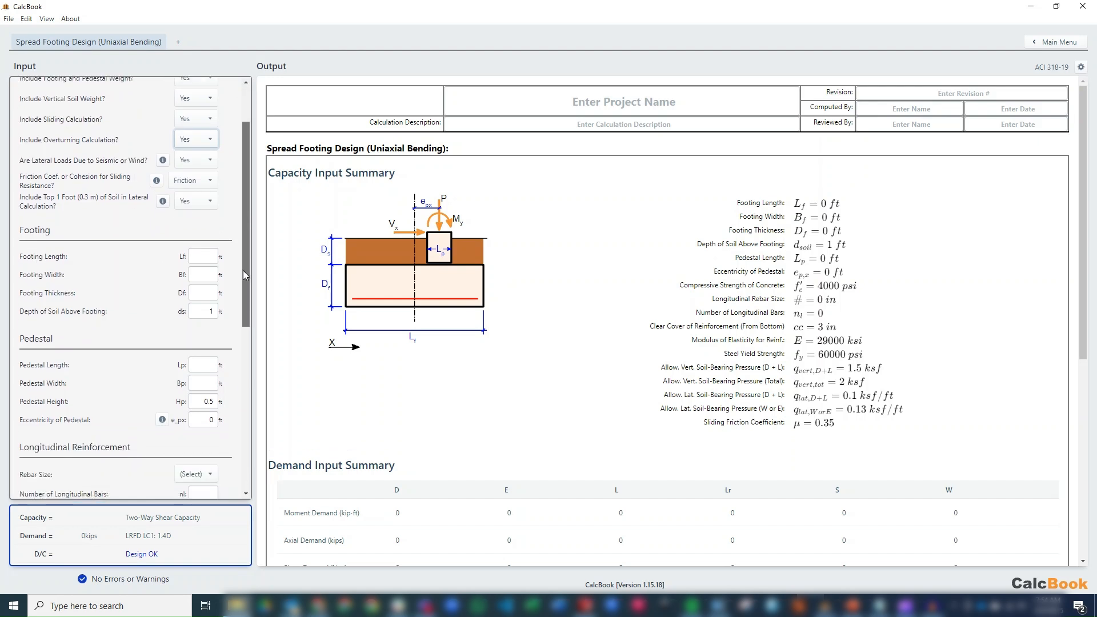
left_click(208, 250)
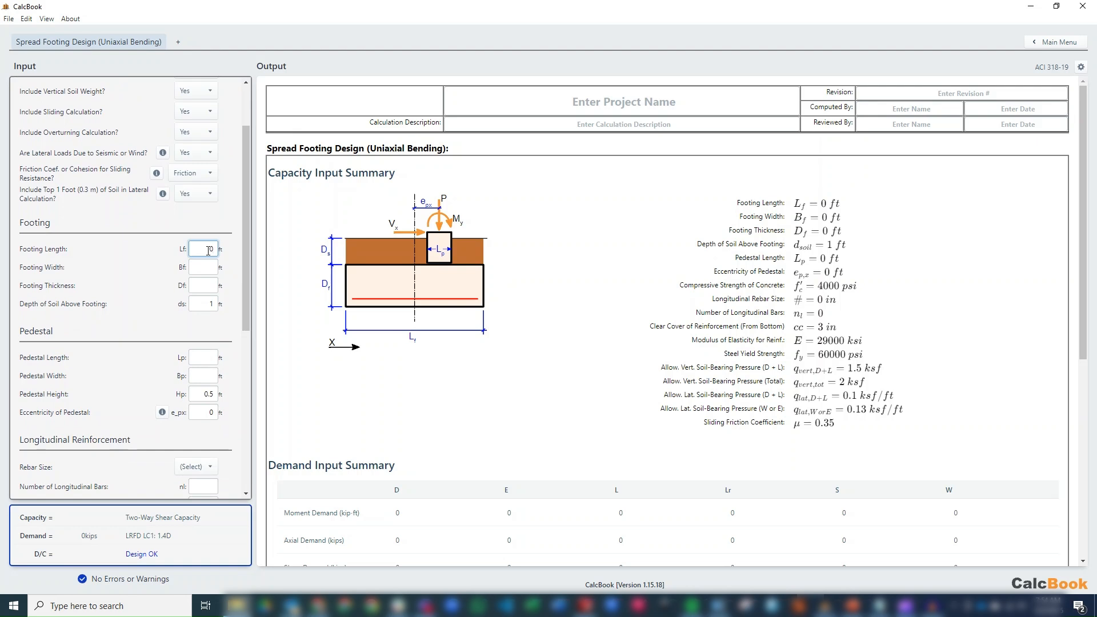
key("Tab")
type("10")
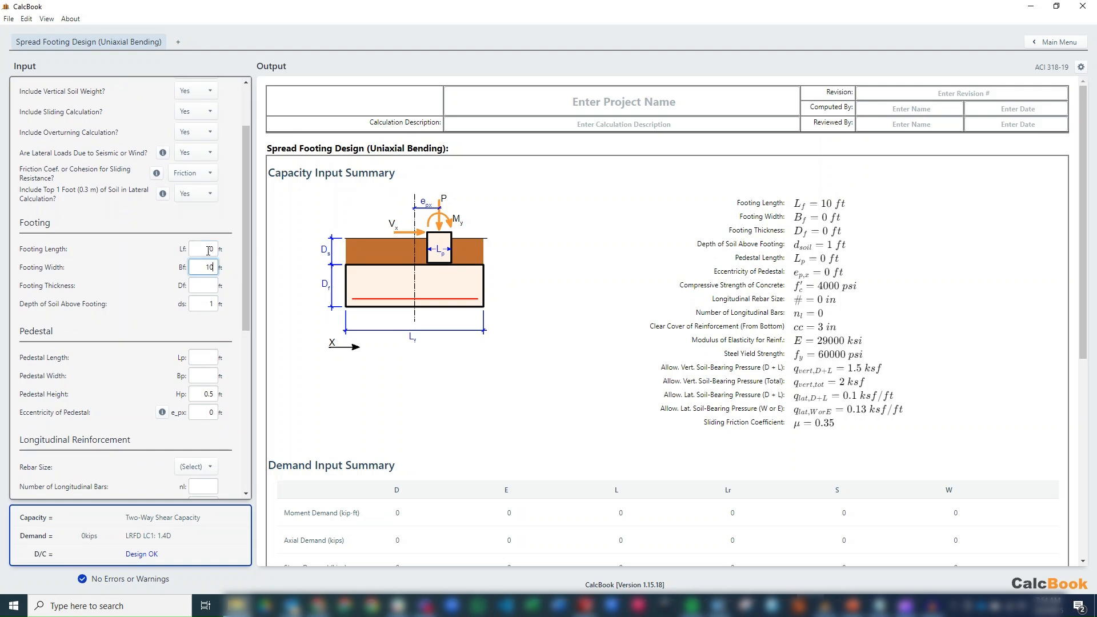
key("Tab")
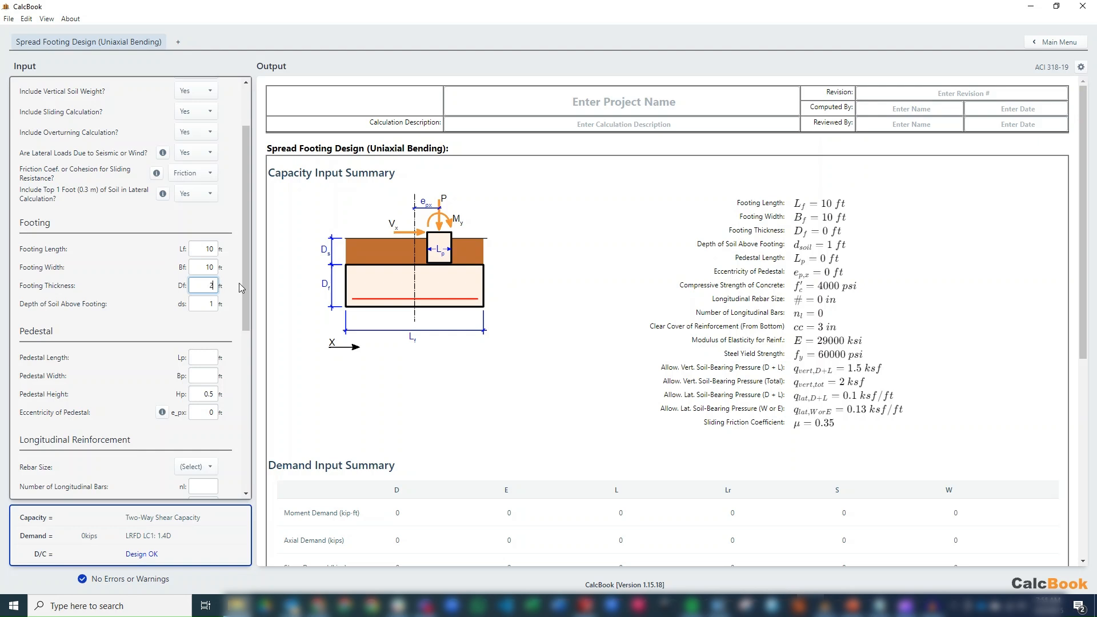
key("Tab")
Set the pedestal length and width to 1.5 ft and the pedestal height to 3 ft
key("Tab")
key("Tab")
type("1.5")
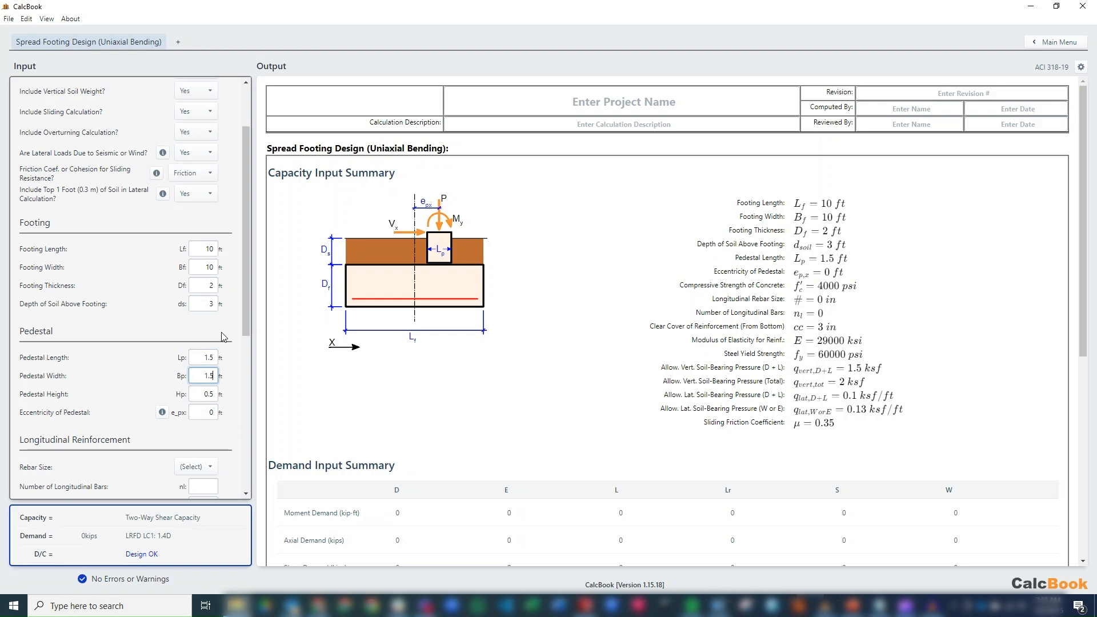
key("Tab")
type("3")
key("Tab")
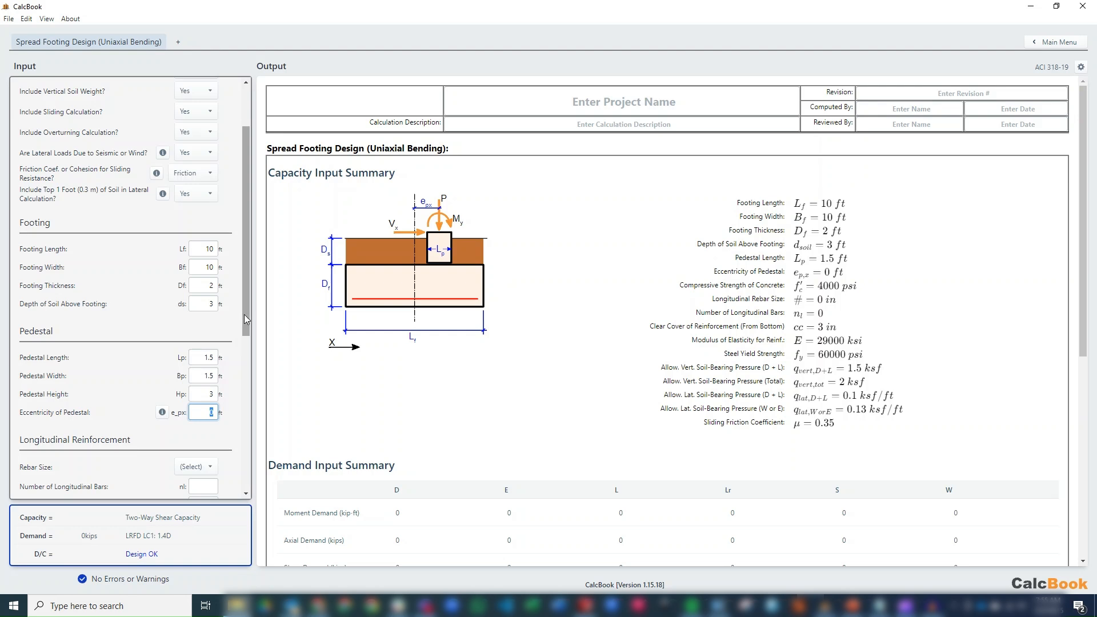
Define the longitudinal reinforcement as 16 bars of size #9
left_click_drag(244, 314, 236, 391)
left_click(201, 325)
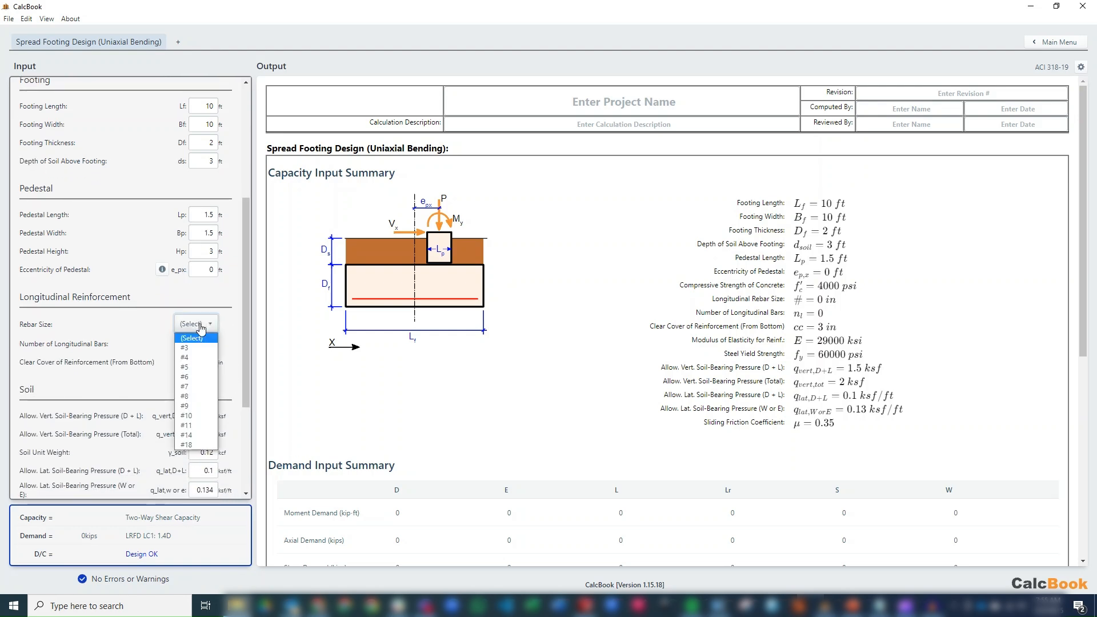
left_click(196, 407)
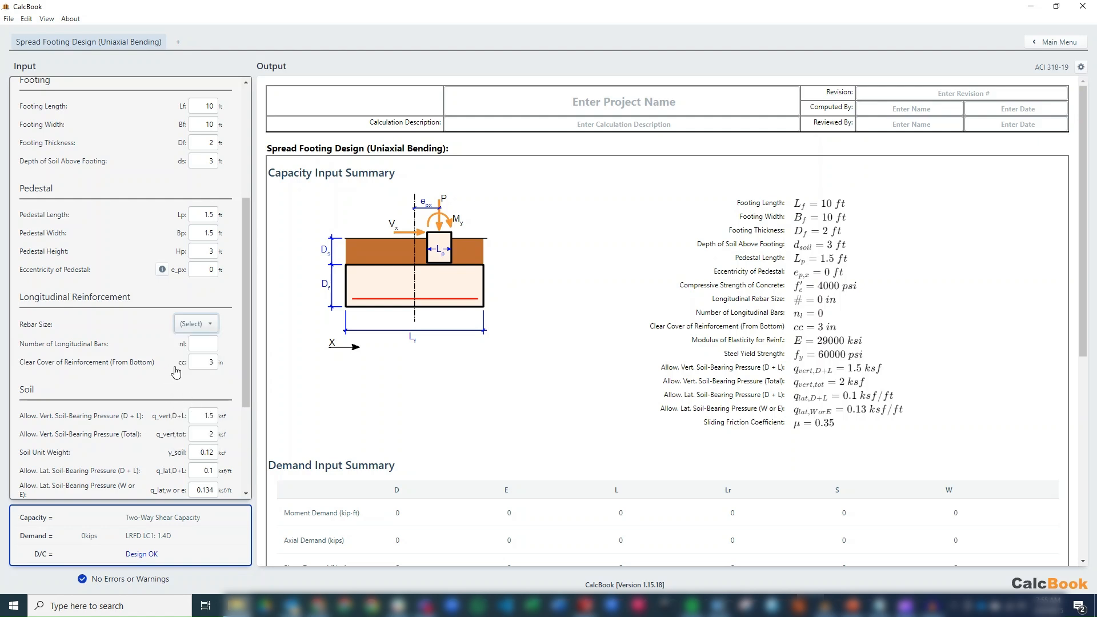
left_click(199, 364)
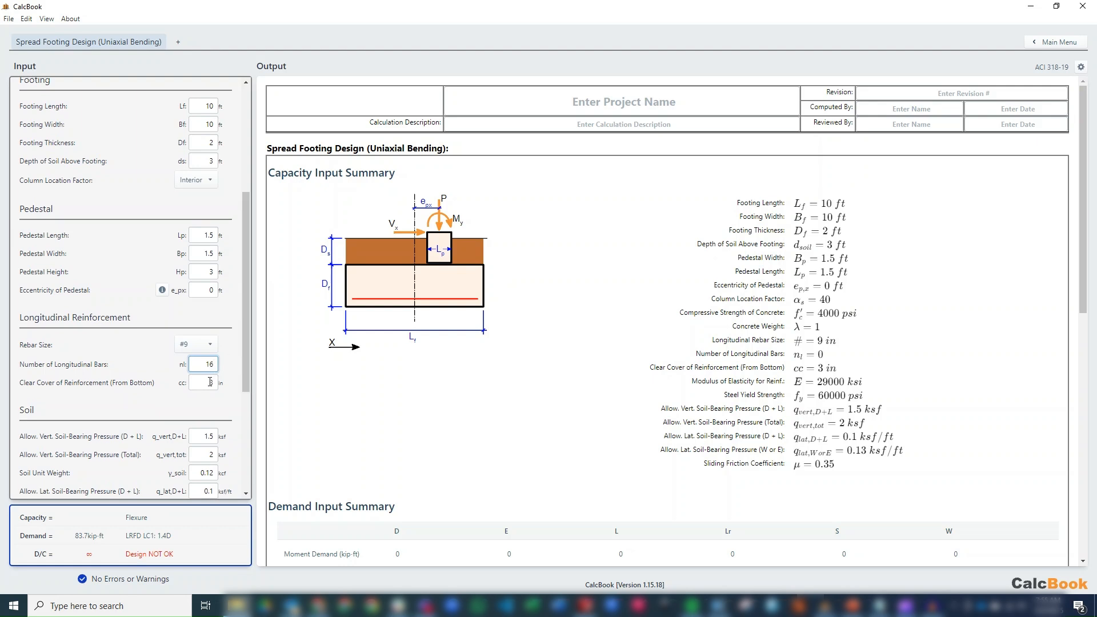
left_click(210, 382)
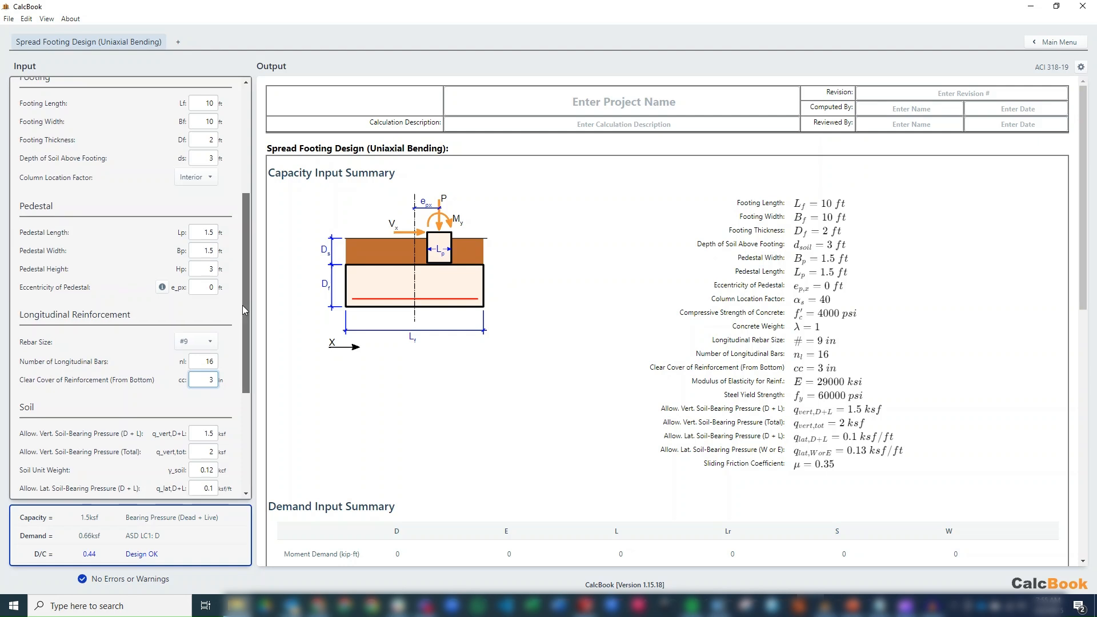
Set the allowable vertical soil-bearing pressure to 3 ksf for D + L and 4 ksf for total load
left_click_drag(244, 311, 236, 371)
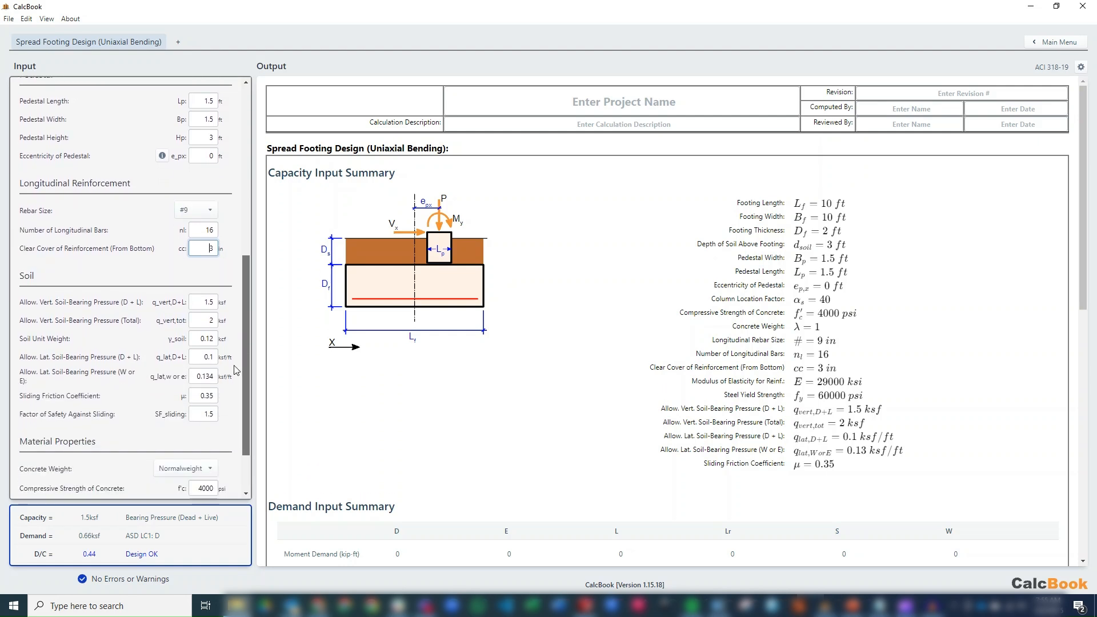
key("Tab")
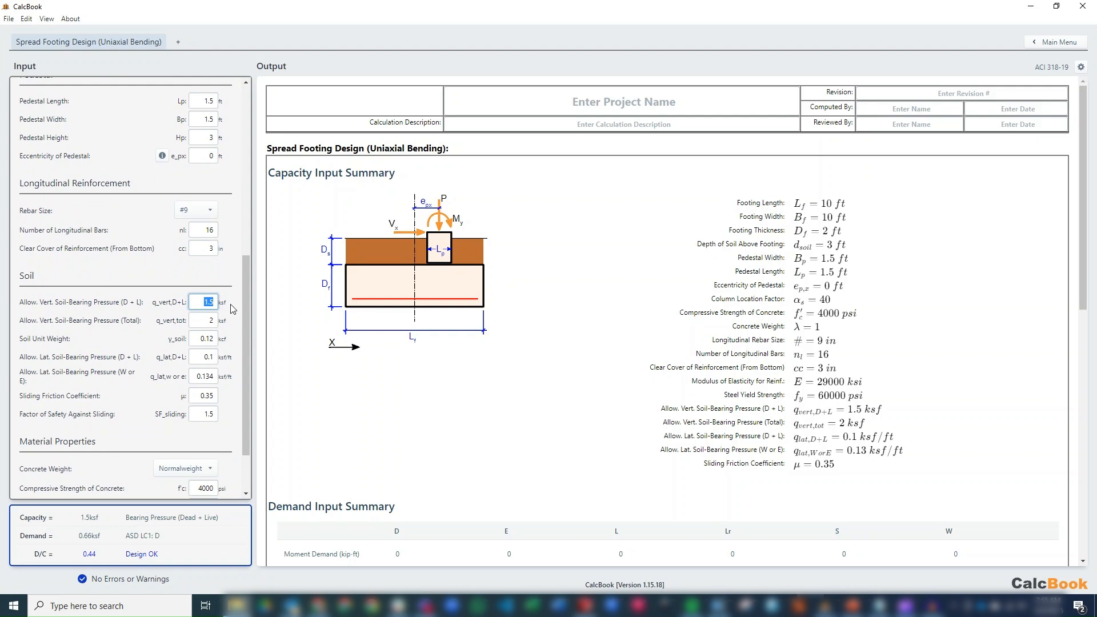
type("3")
key("Tab")
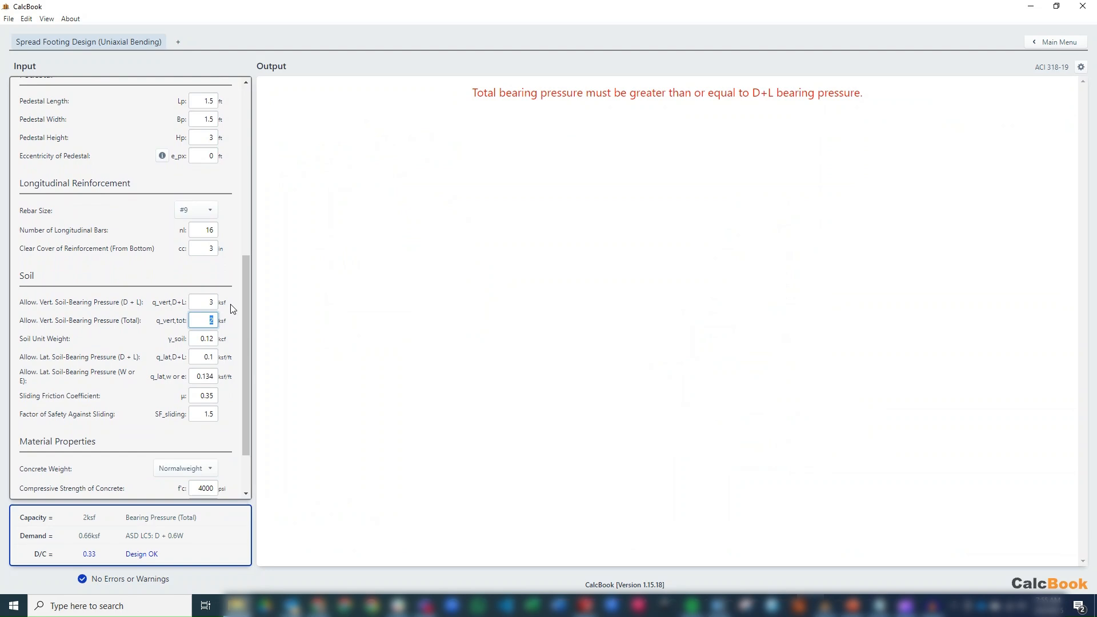
type("4")
Set the allowable lateral soil-bearing pressure to 0.25 ksf/ft for D + L and 0.33 ksf/ft for wind or seismic
left_click(211, 337)
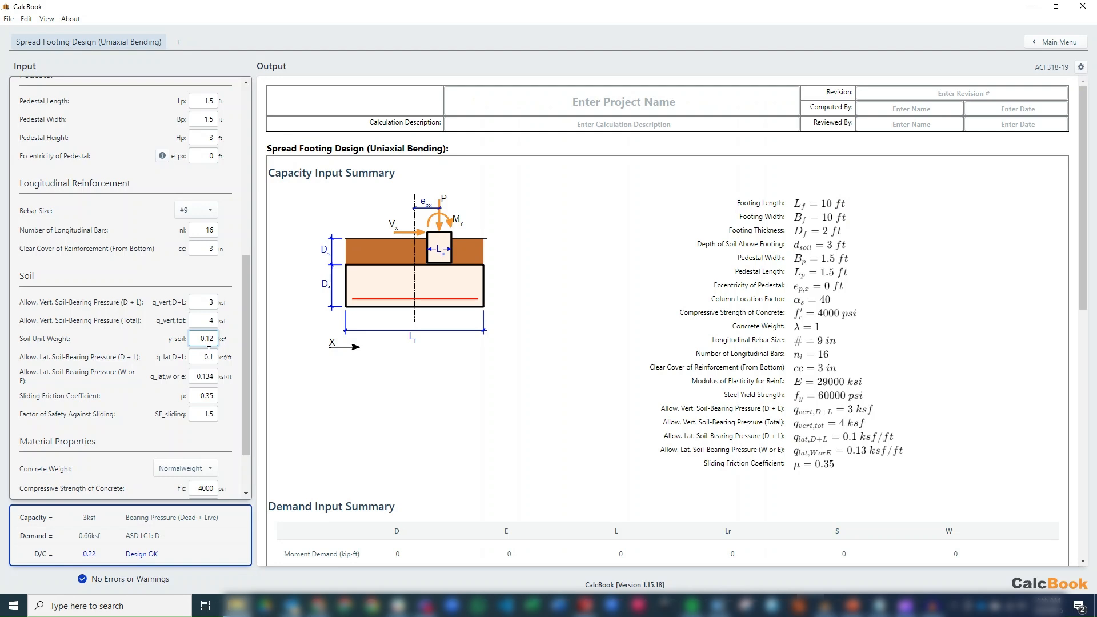
key("Tab")
type("0.25")
left_click(214, 377)
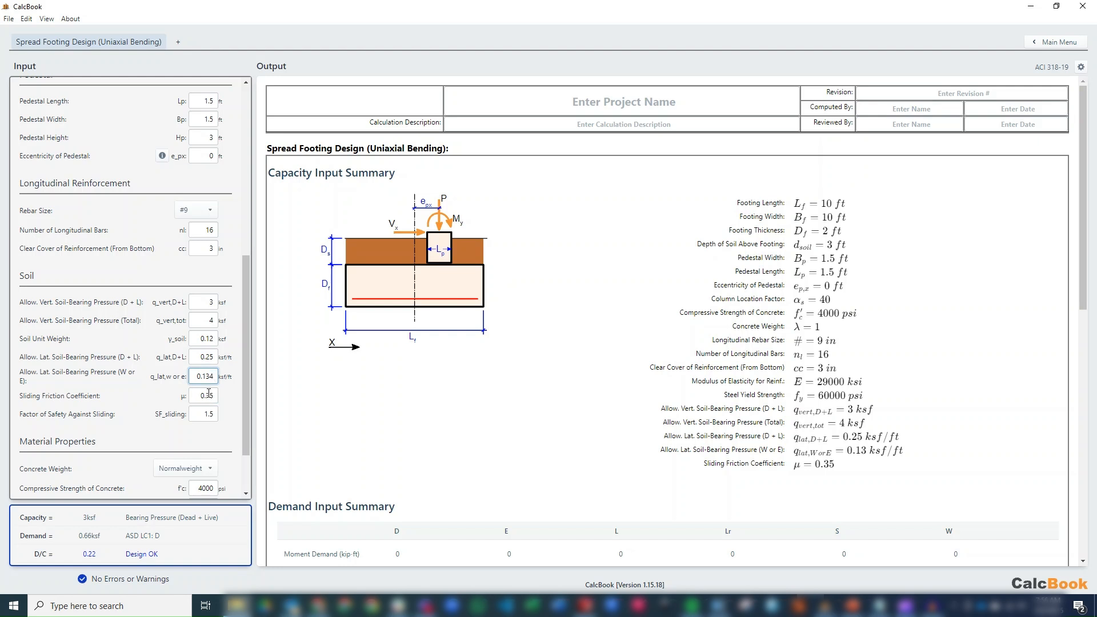
left_click_drag(195, 376, 219, 377)
type("0.33")
left_click(209, 398)
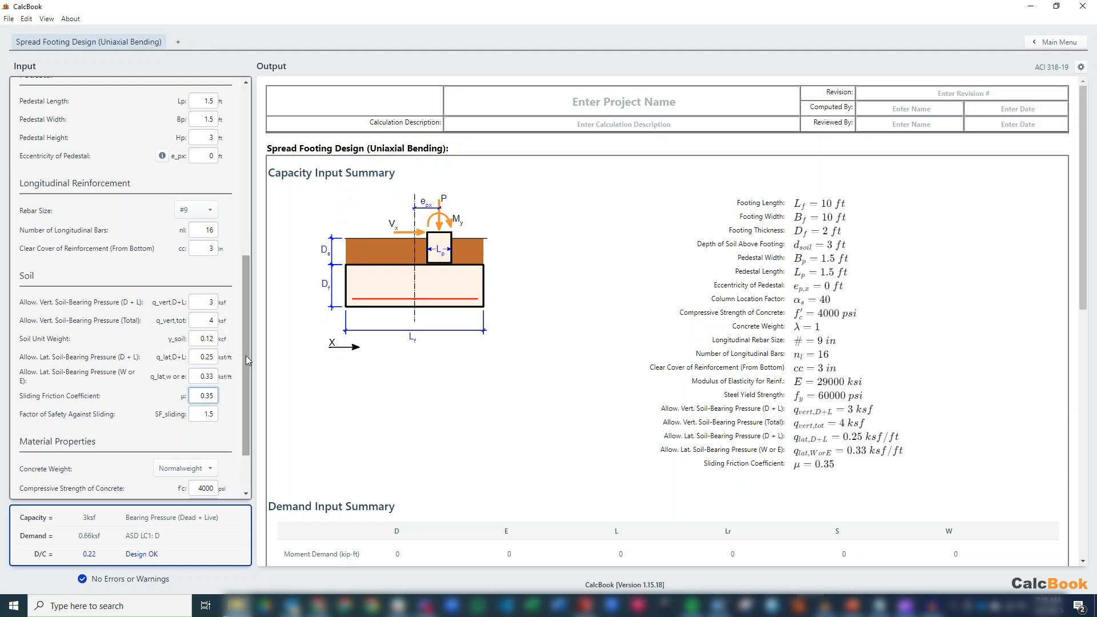
Enter the axial demands: 129 kips dead load, 28.2 kips live load and -107 kips seismic load
left_click_drag(248, 360, 266, 179)
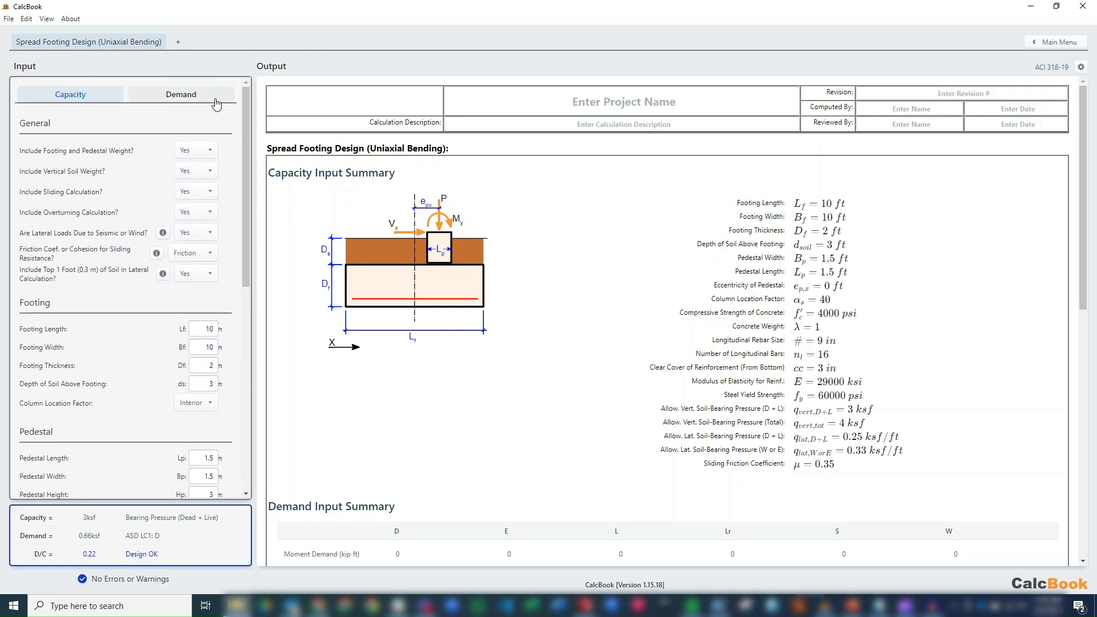
left_click(210, 100)
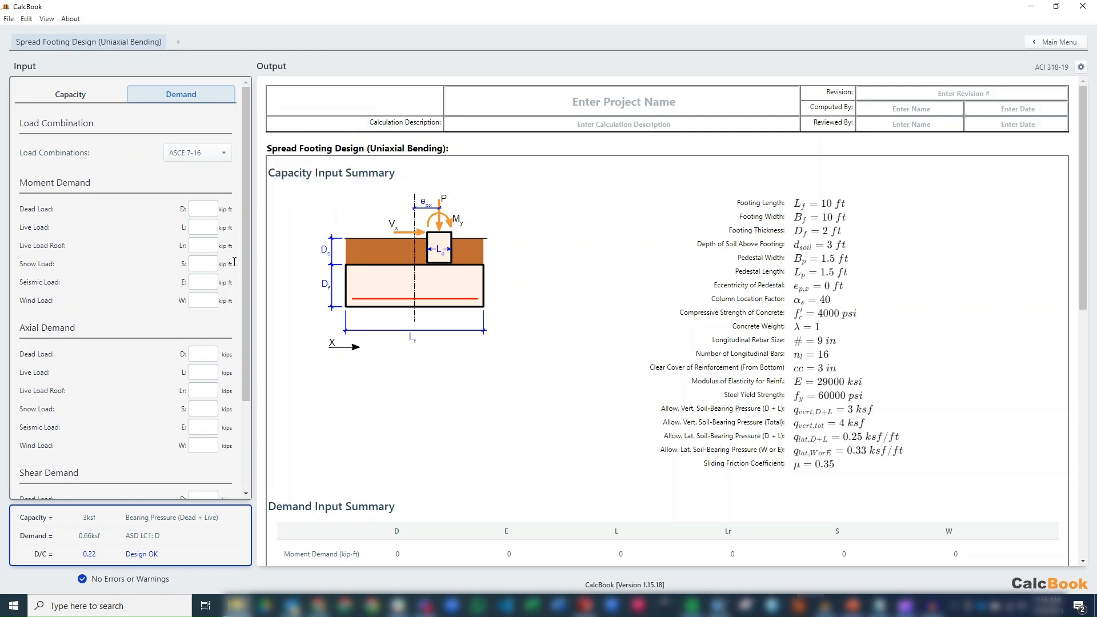
scroll(249, 233, "down", 3)
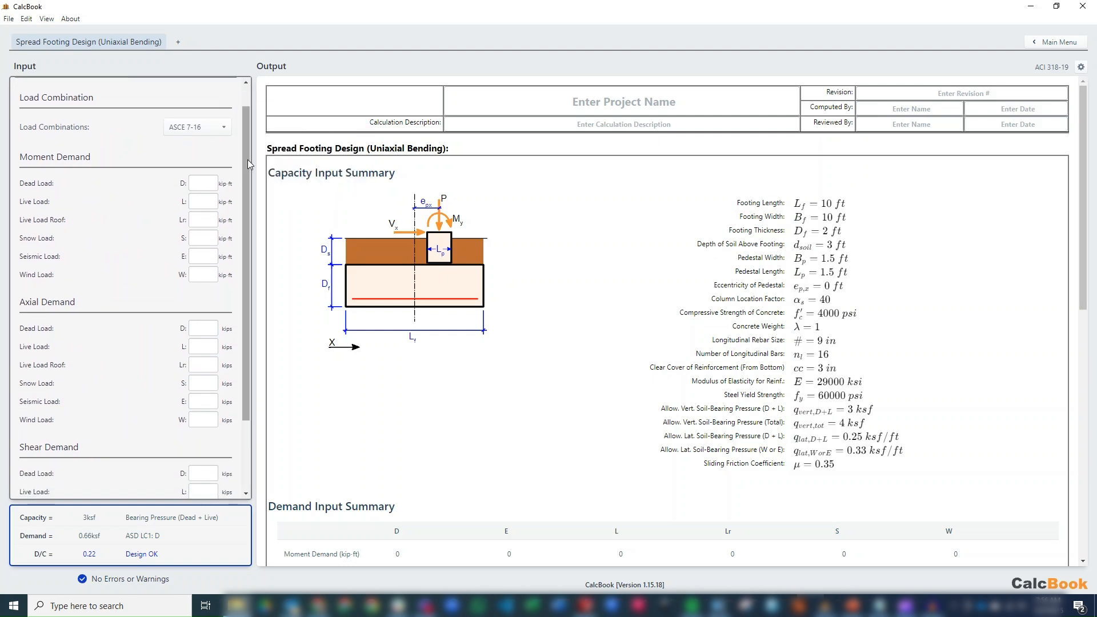
scroll(249, 190, "down", 2)
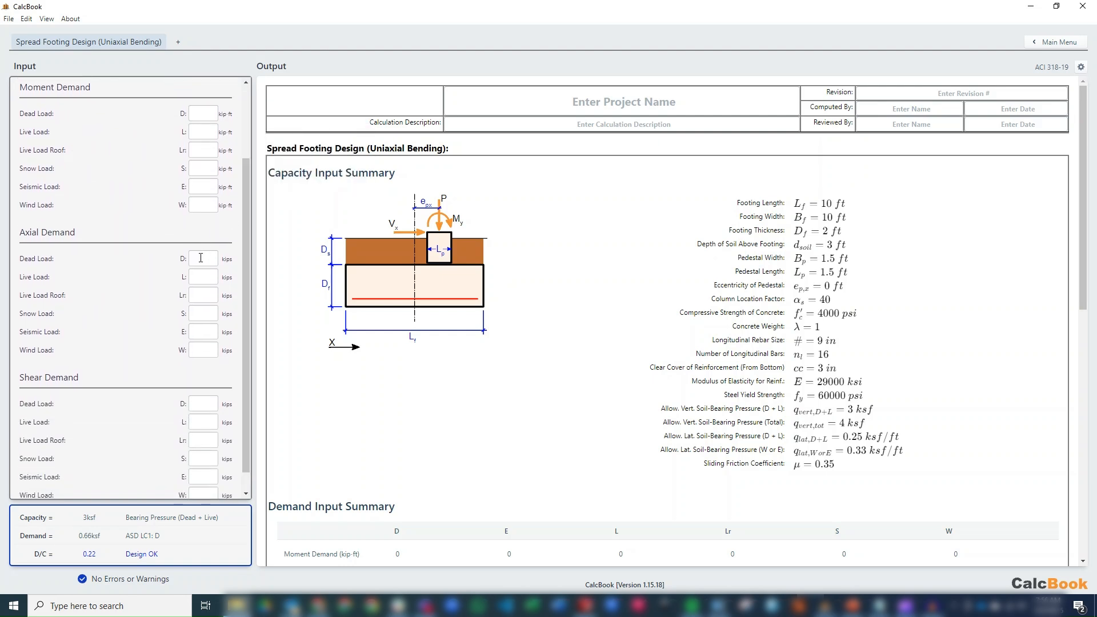
left_click(201, 257)
type("129")
left_click(204, 277)
type("28.2")
left_click(209, 337)
type("07")
key("Tab")
Enter a seismic shear demand of 65 kips
scroll(251, 342, "down", 1)
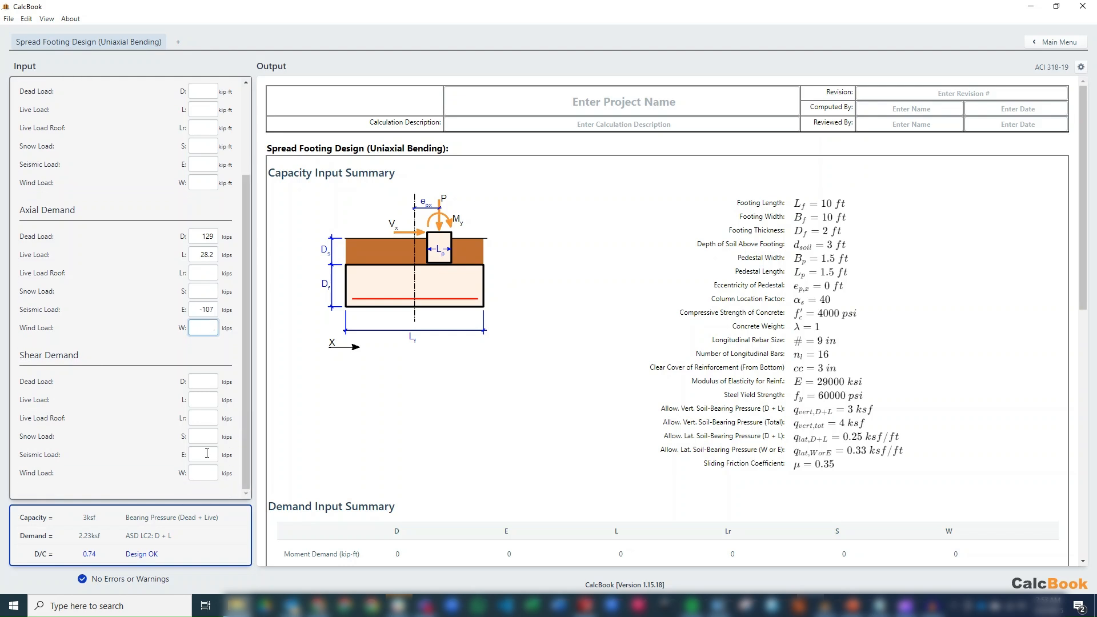
left_click(207, 454)
type("65")
left_click(205, 380)
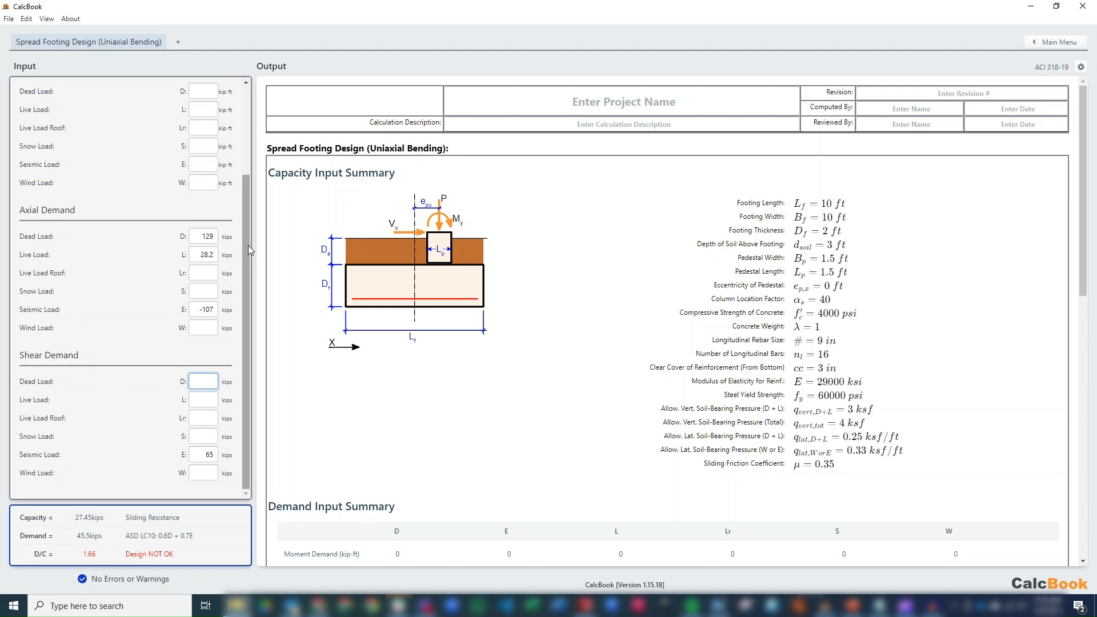
Return to the capacity inputs and set the footing thickness to 3 ft
scroll(246, 320, "up", 3)
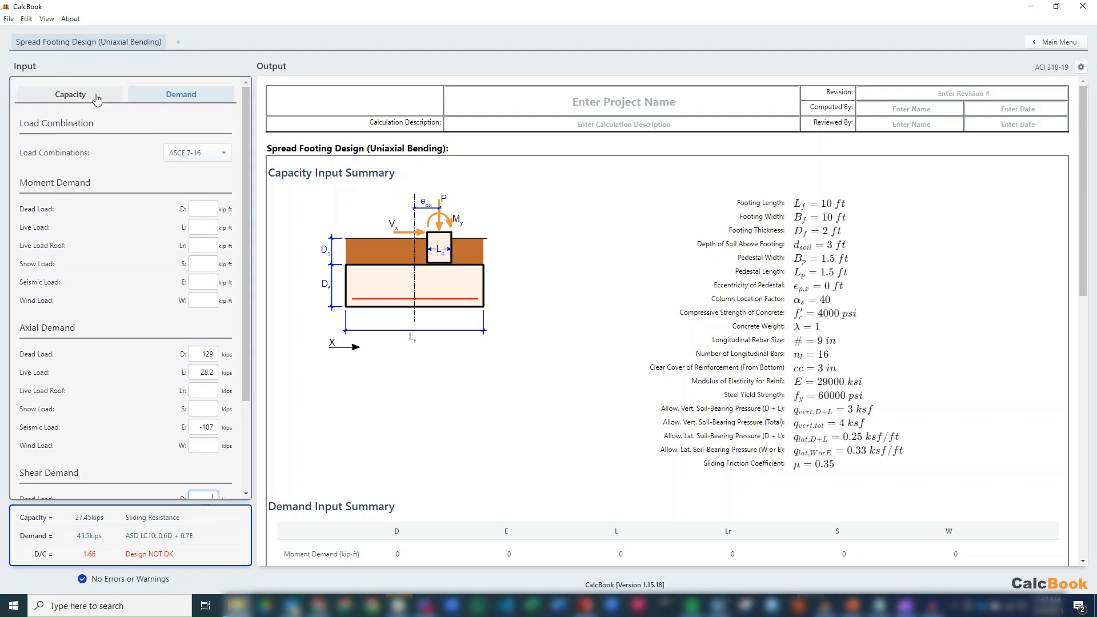
left_click(97, 100)
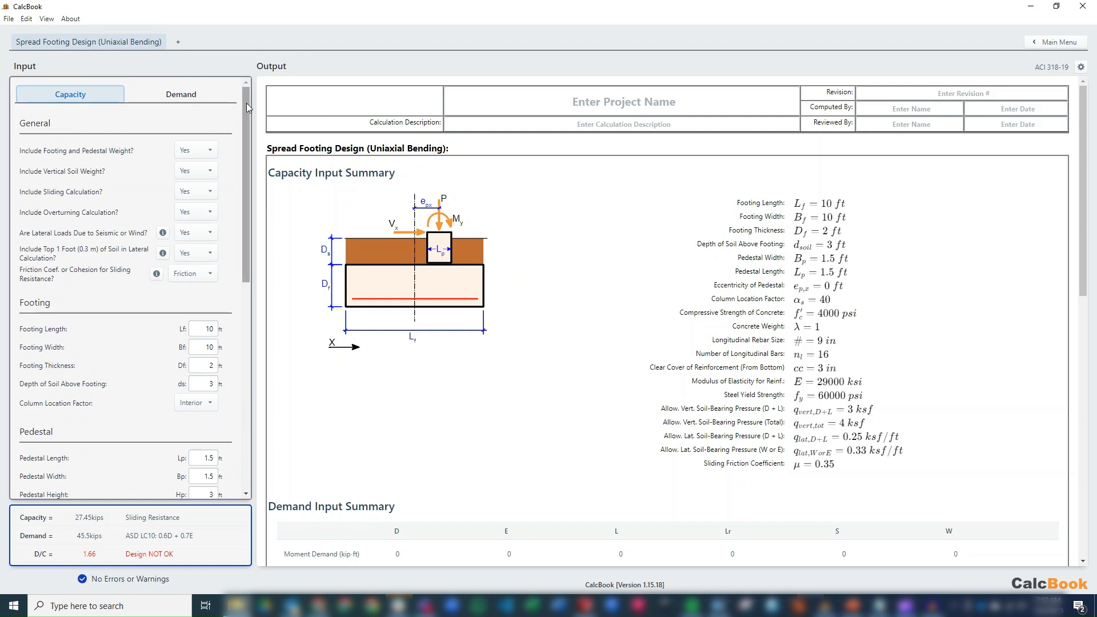
scroll(249, 114, "down", 1)
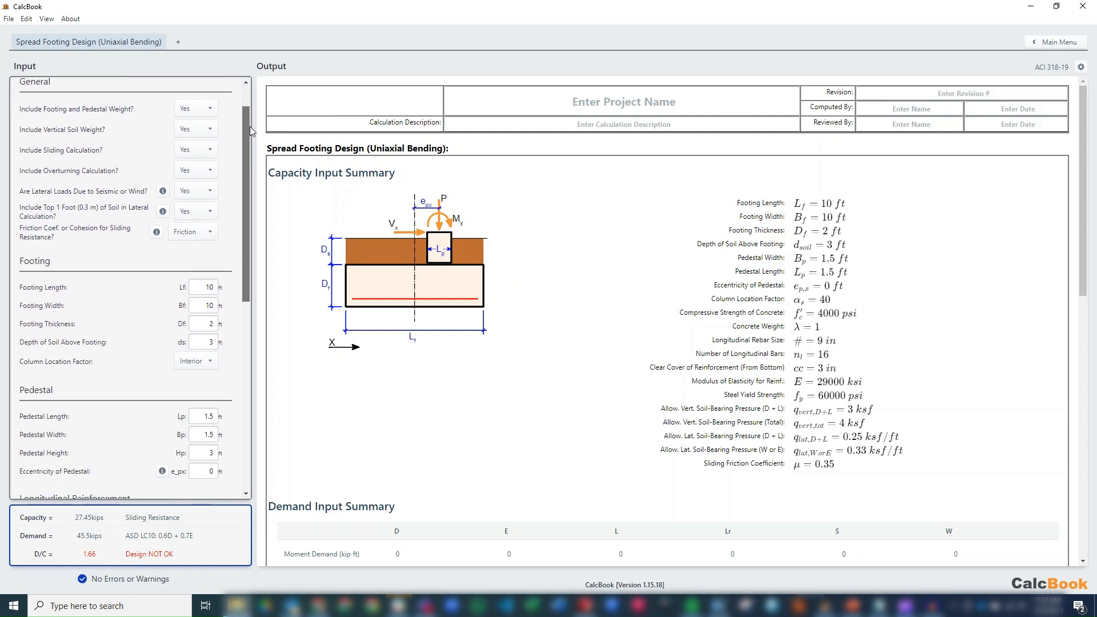
left_click_drag(250, 131, 250, 144)
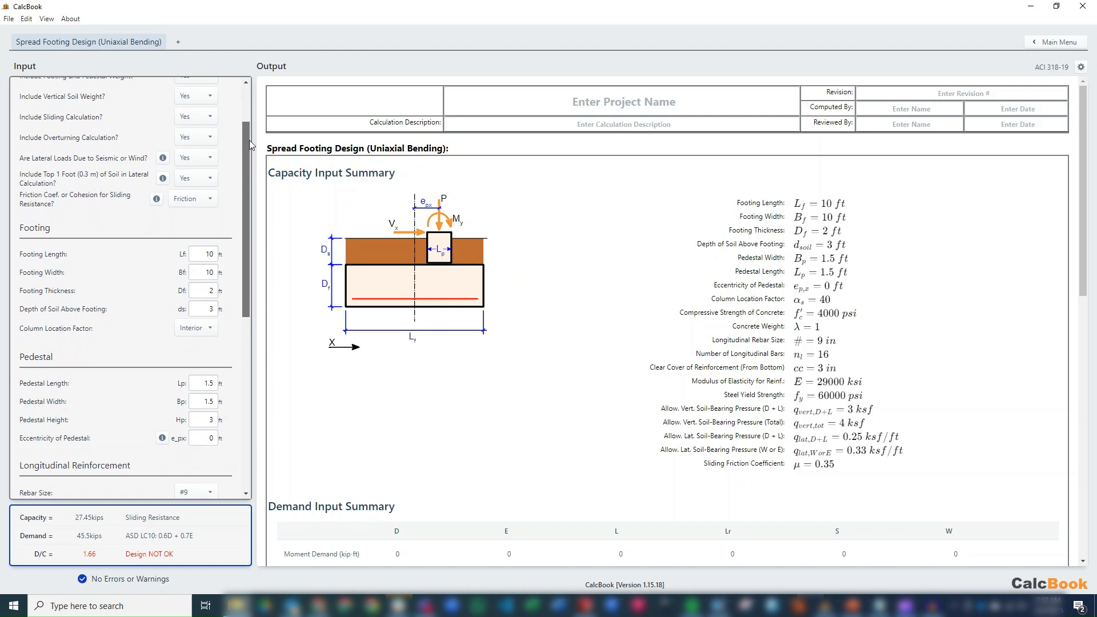
double_click(209, 290)
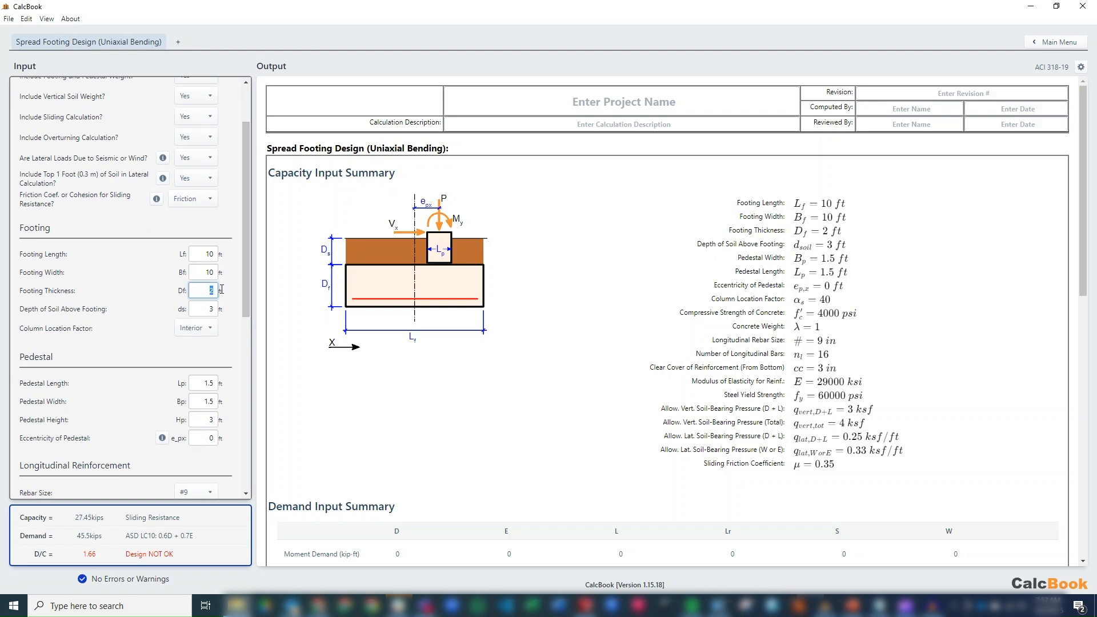
type("3")
Set the footing length and width to 12 ft
left_click(208, 275)
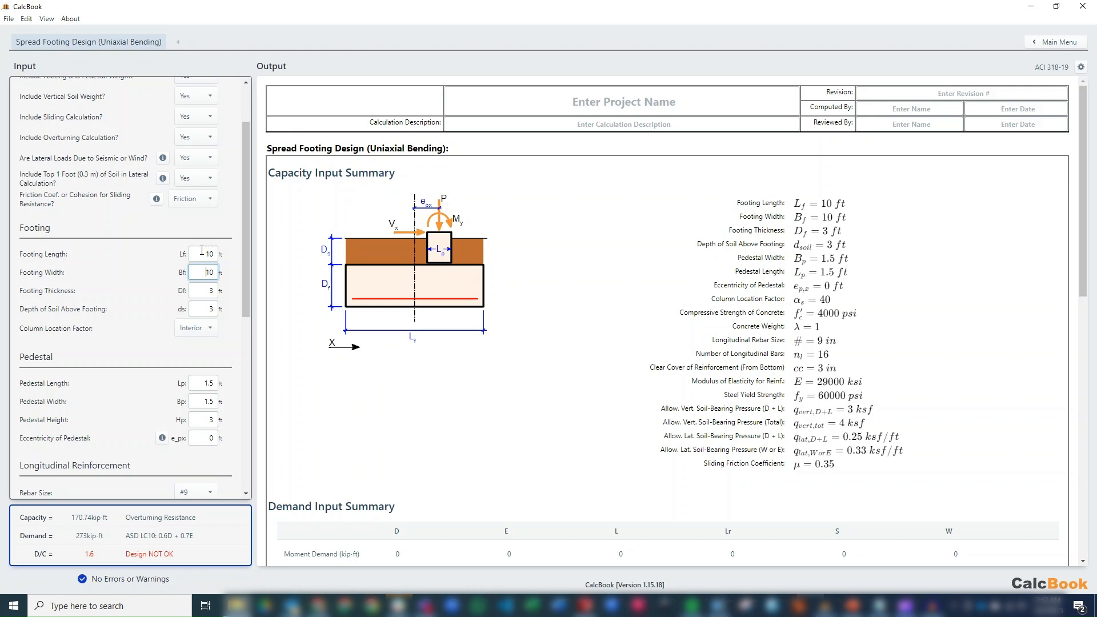
double_click(212, 253)
key("Tab")
key("Tab")
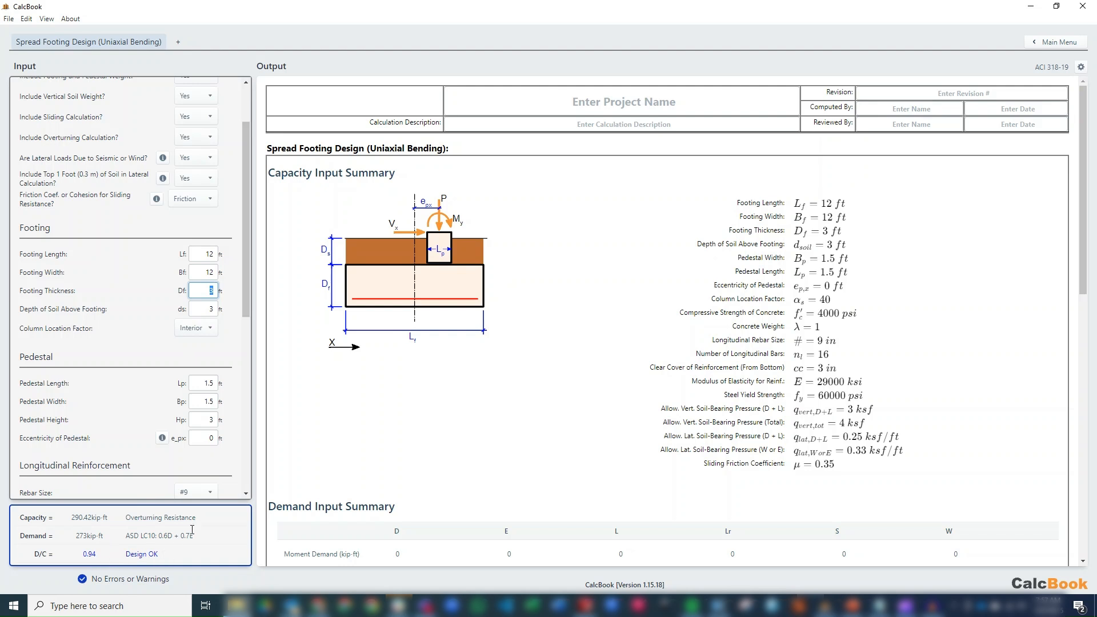
Review the demand input summary, then expand and examine the bearing pressure calculation for the D + L demand
left_click(329, 371)
scroll(601, 303, "down", 5)
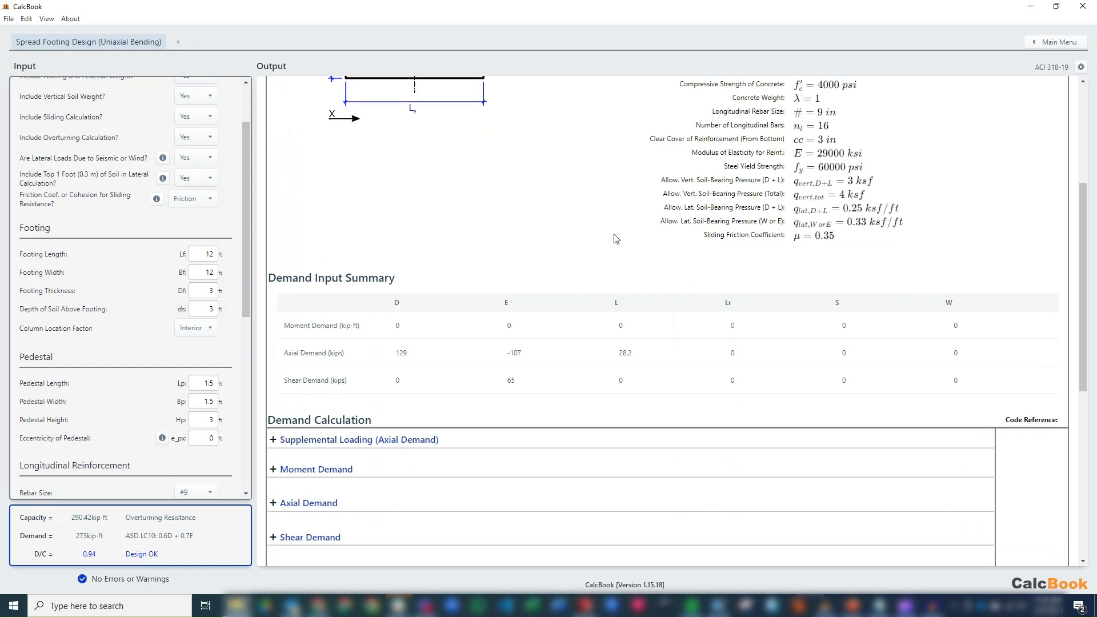
scroll(500, 203, "down", 1)
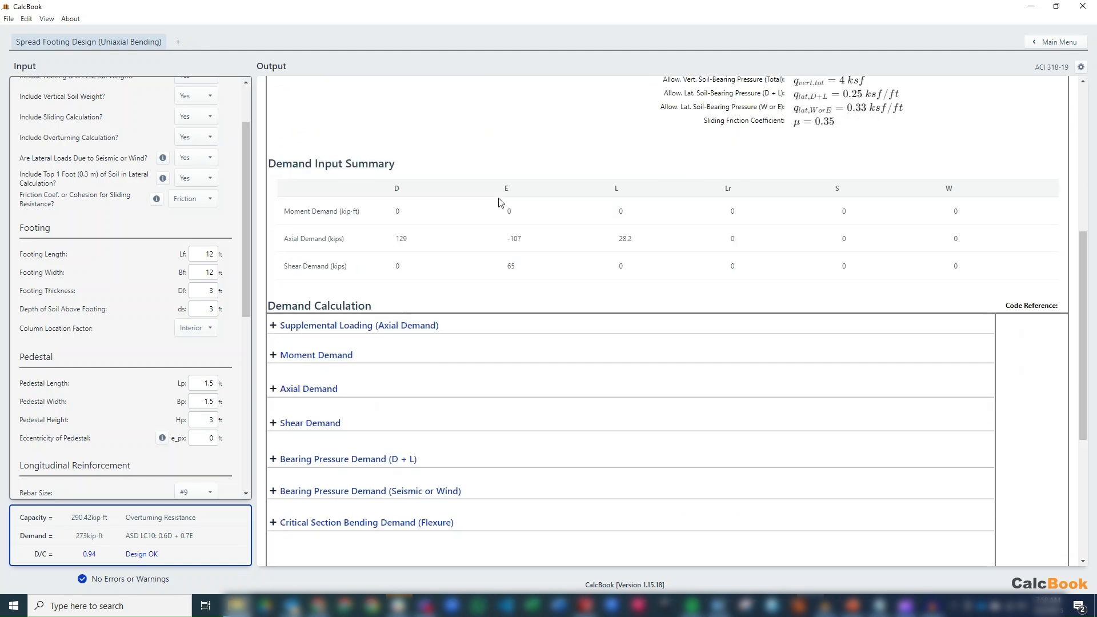
scroll(539, 179, "down", 1)
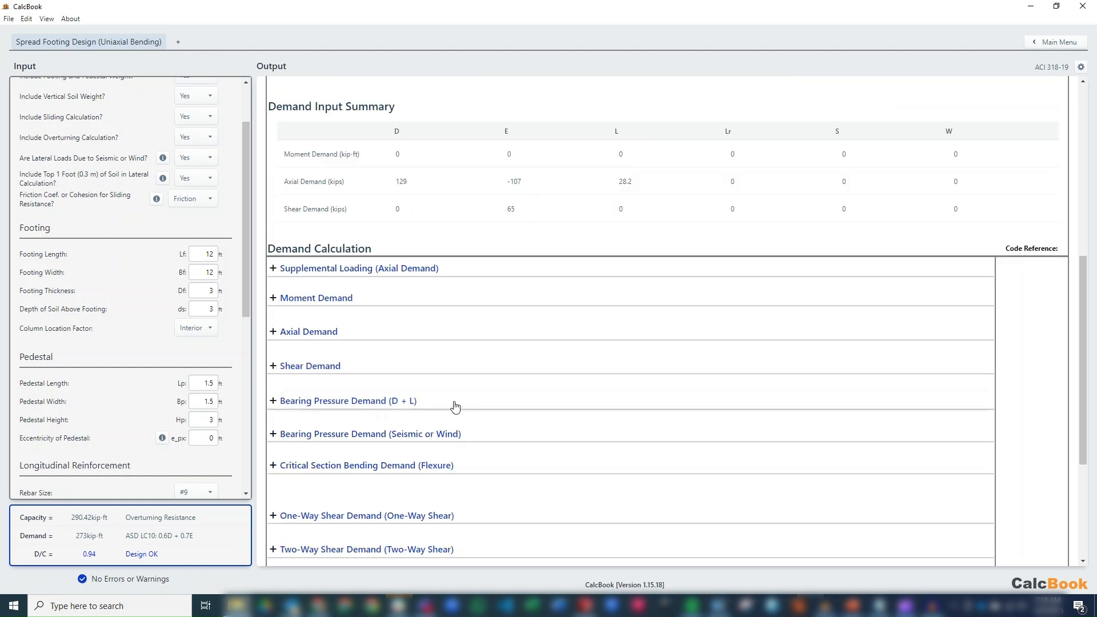
scroll(492, 384, "down", 1)
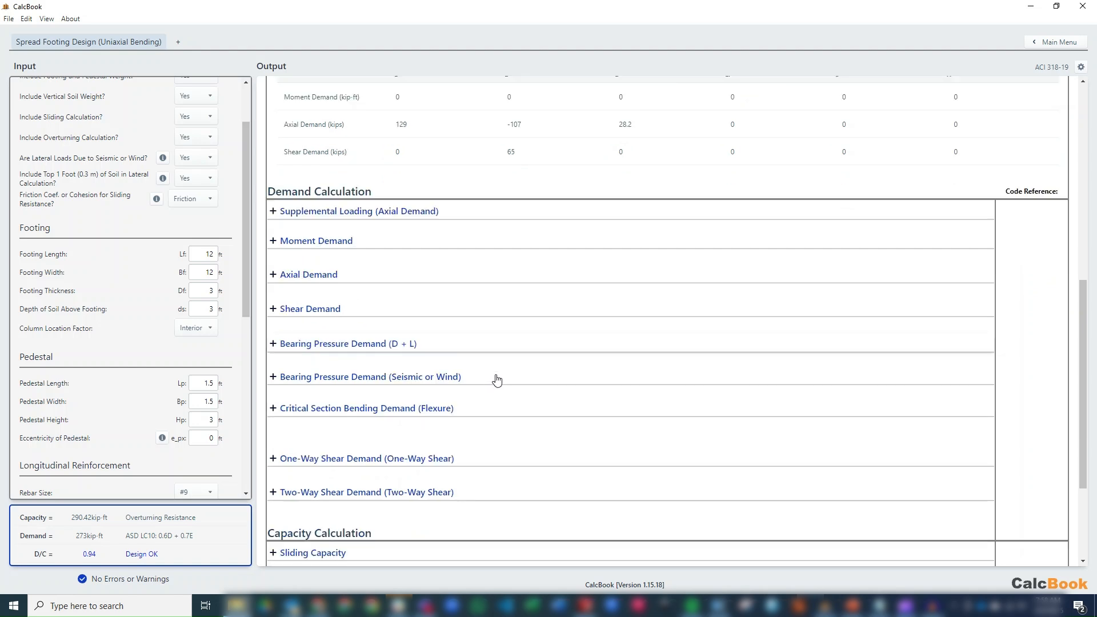
left_click(497, 368)
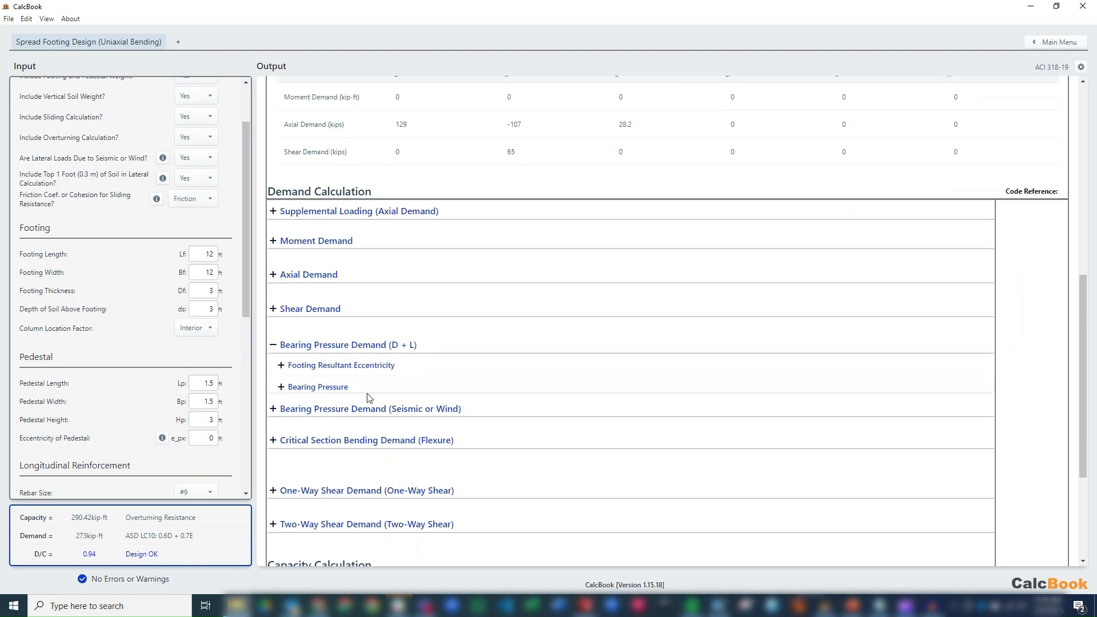
left_click(376, 387)
scroll(508, 364, "down", 3)
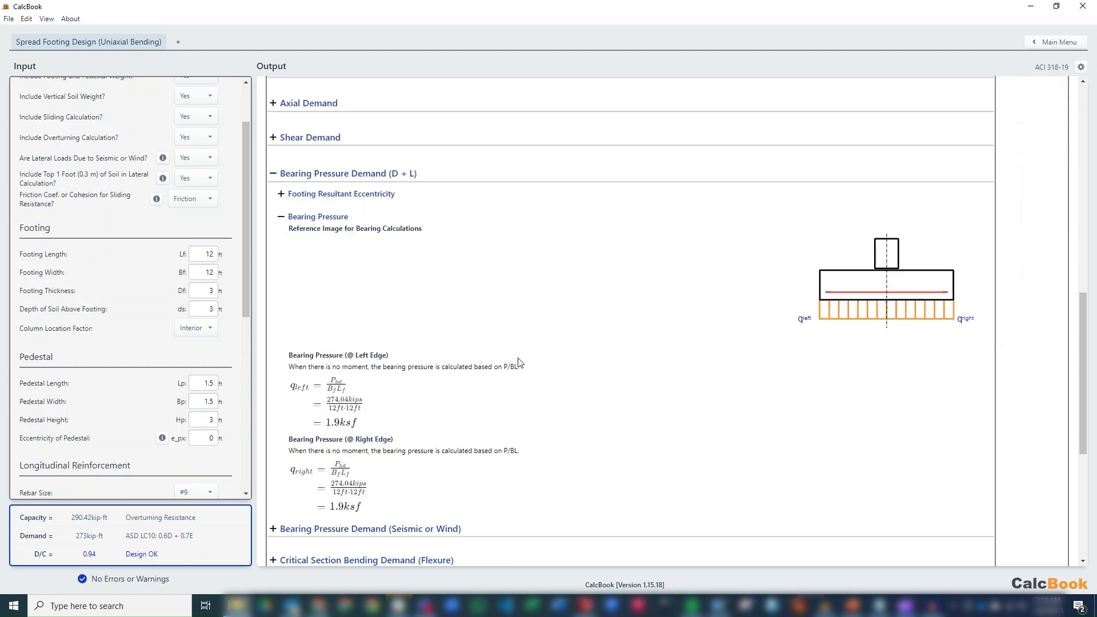
scroll(518, 364, "down", 1)
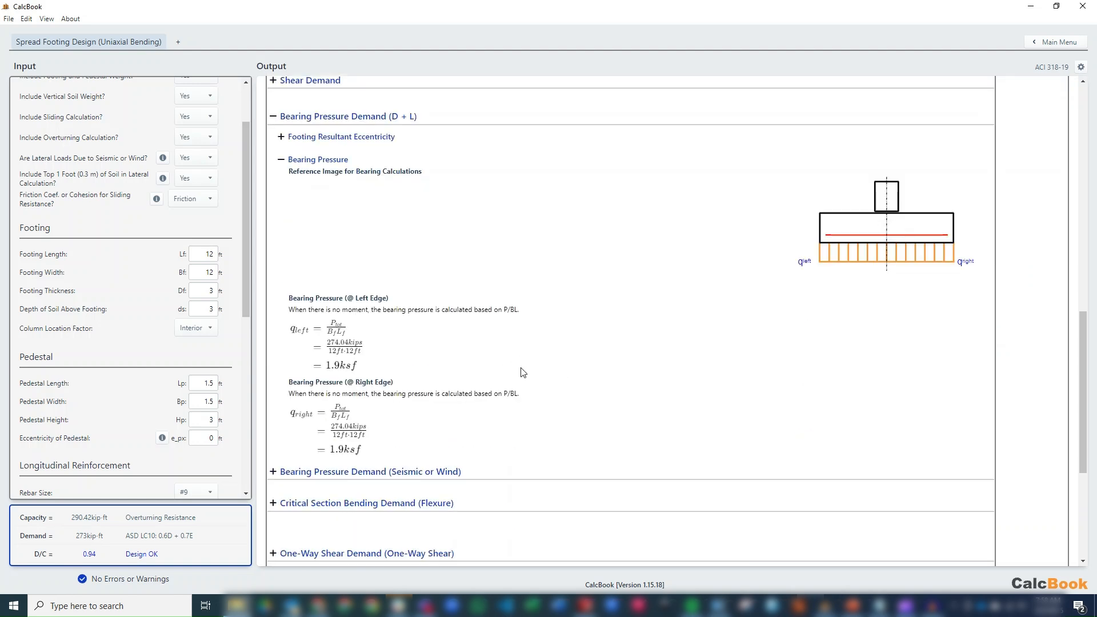
scroll(523, 373, "down", 1)
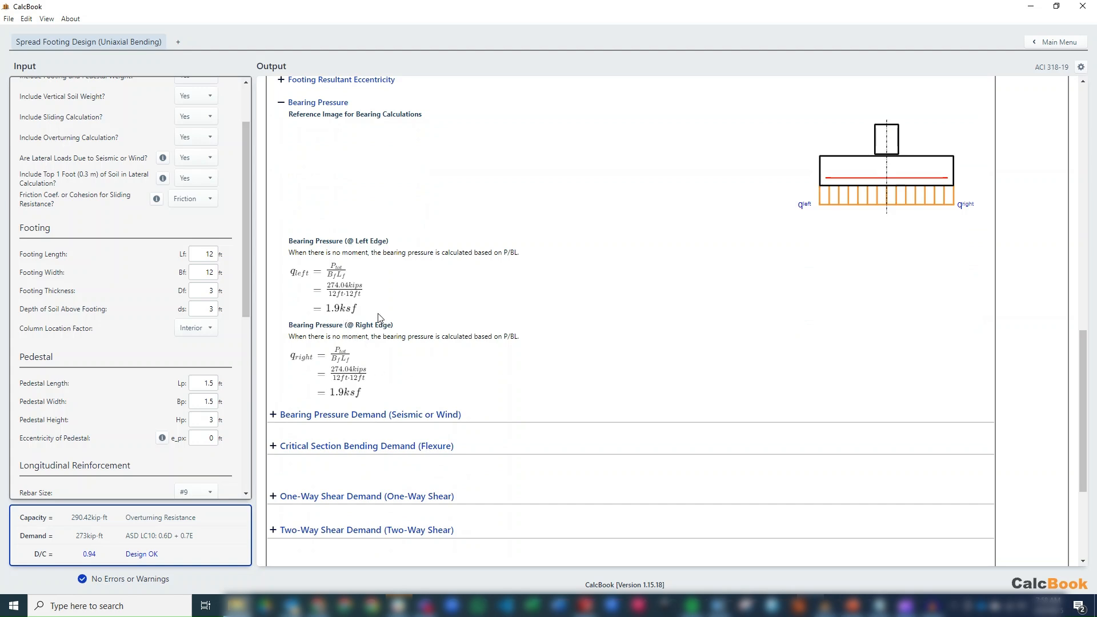
scroll(462, 330, "down", 1)
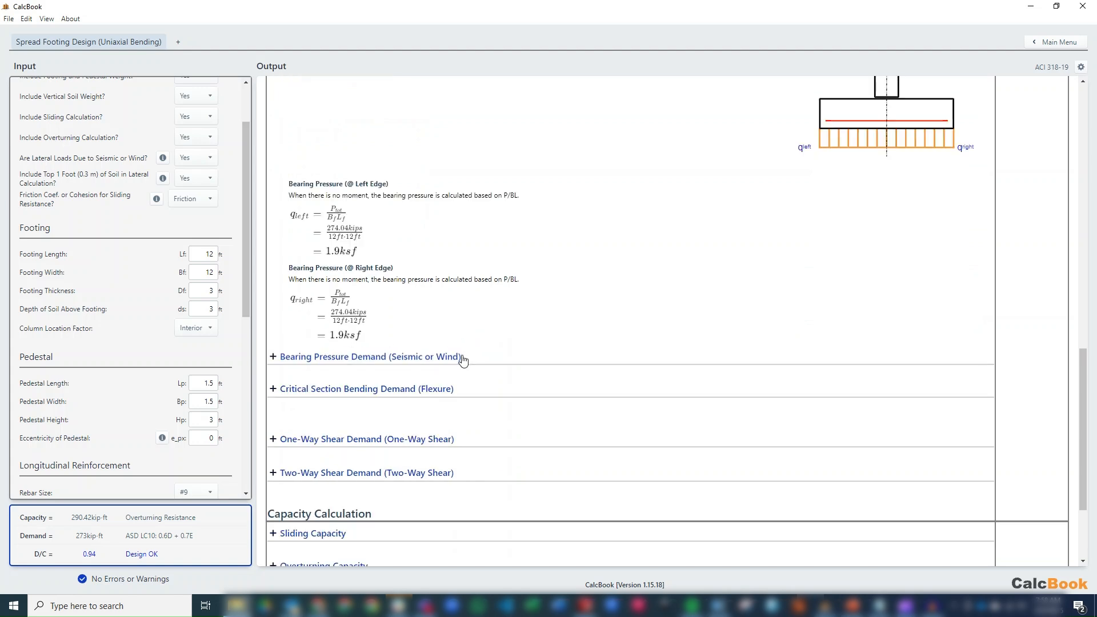
Expand the seismic or wind bearing pressure demand and examine its footing resultant eccentricity and bearing pressure calculations
left_click(504, 358)
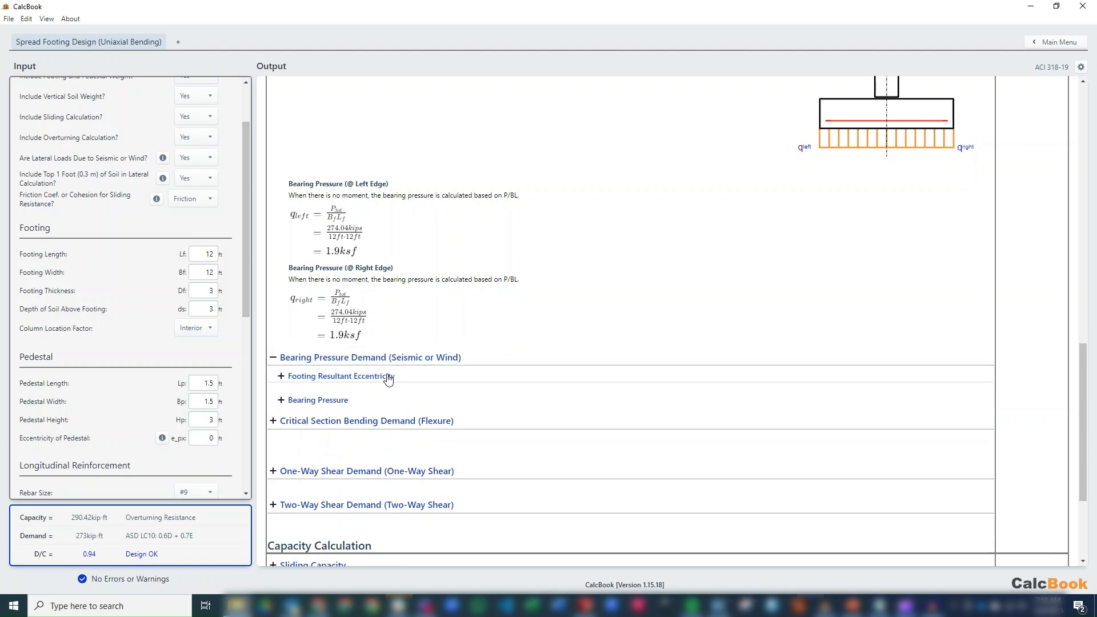
left_click(459, 358)
scroll(460, 356, "down", 4)
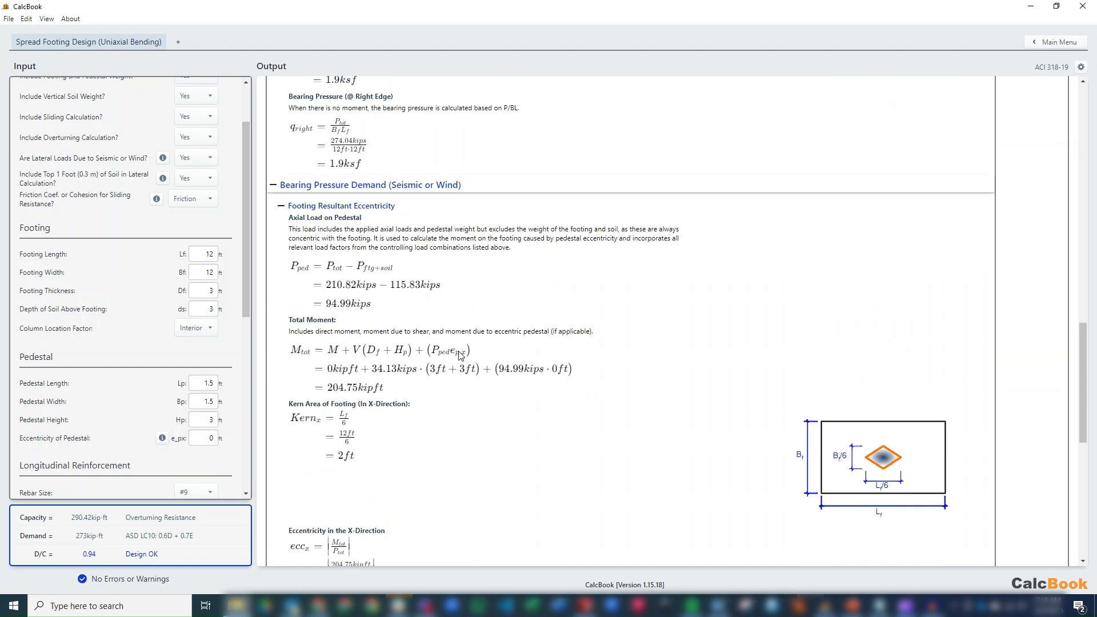
scroll(460, 355, "down", 4)
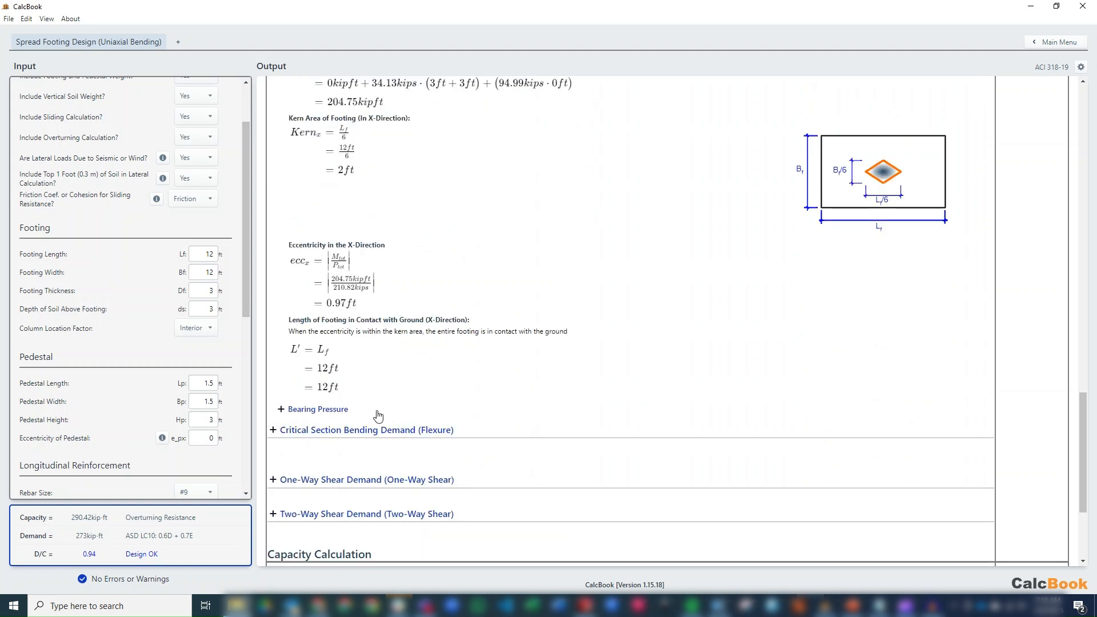
left_click(339, 412)
scroll(442, 406, "down", 5)
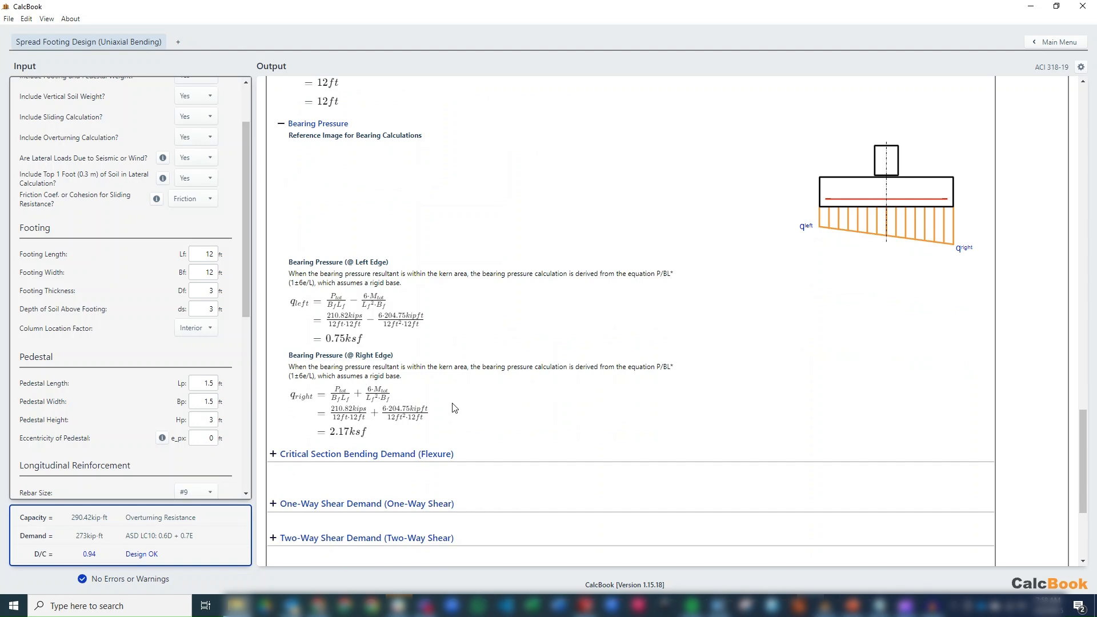
scroll(496, 392, "down", 1)
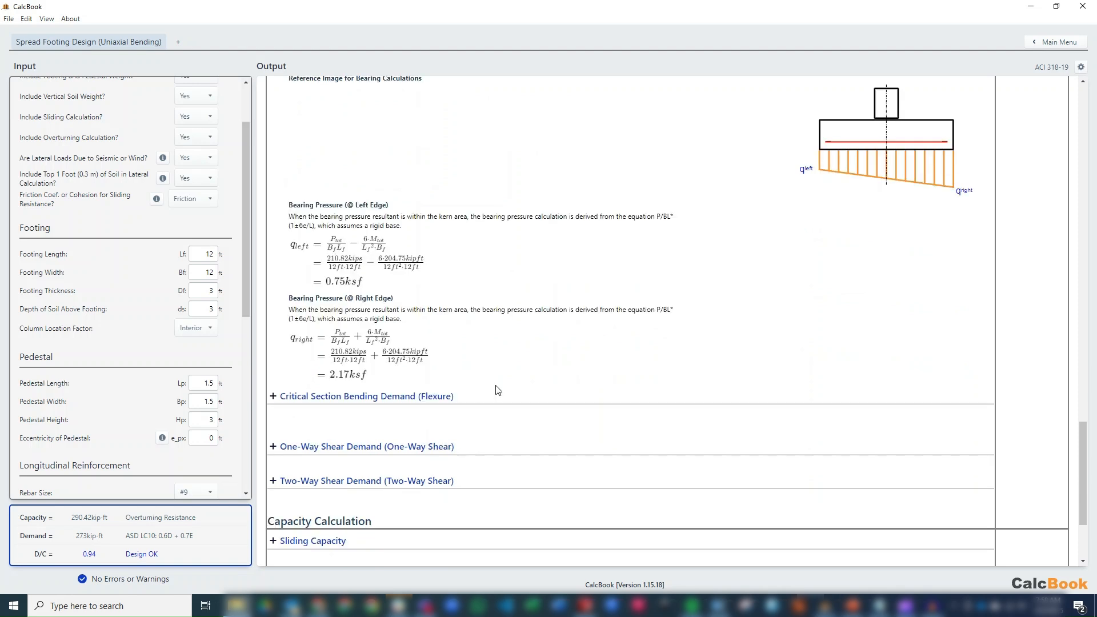
Expand the critical section bending demand and examine the ultimate bearing pressures at the footing edges and pedestal faces
left_click(446, 423)
left_click(444, 422)
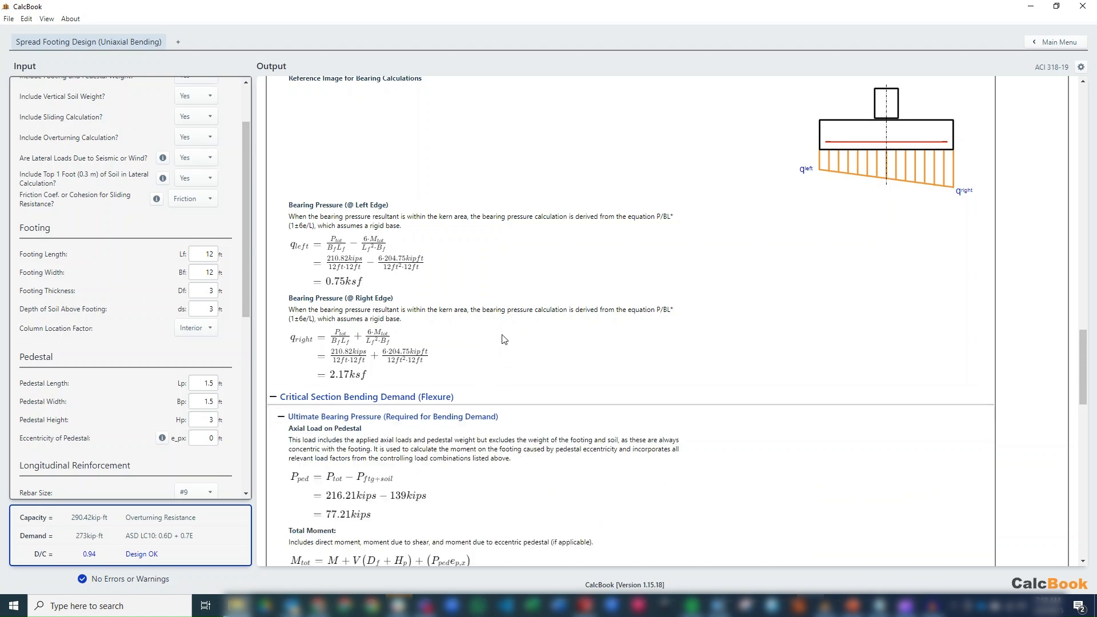
scroll(504, 333, "down", 5)
scroll(502, 334, "down", 4)
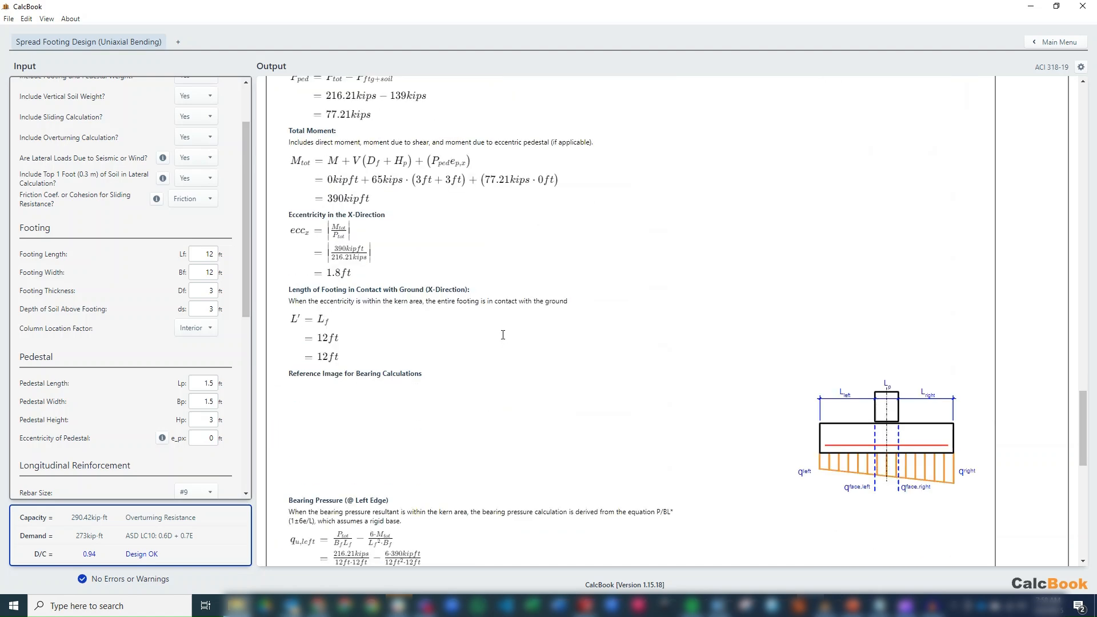
scroll(502, 340, "down", 2)
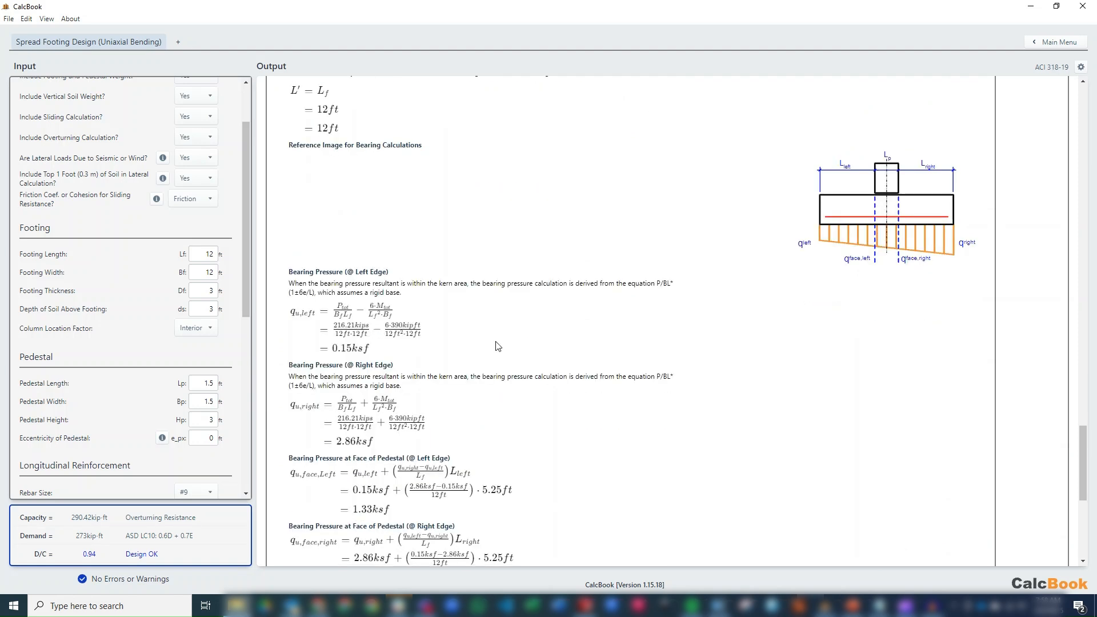
mouse_move(821, 222)
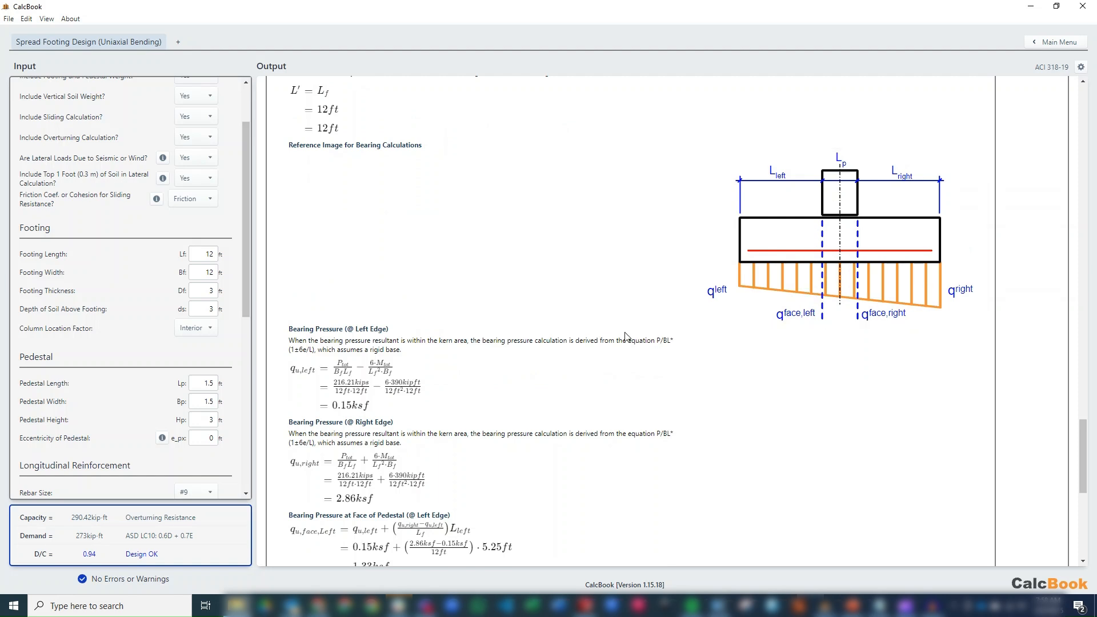
scroll(623, 334, "down", 4)
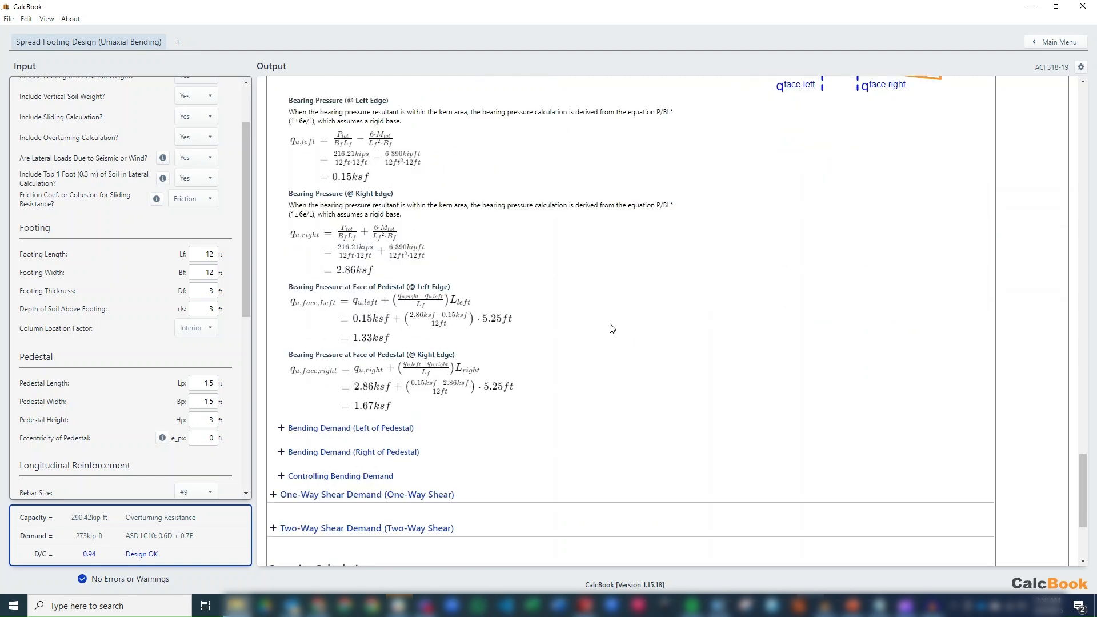
Expand and examine the bending demand on the left of the pedestal and the controlling bending demand
left_click(430, 432)
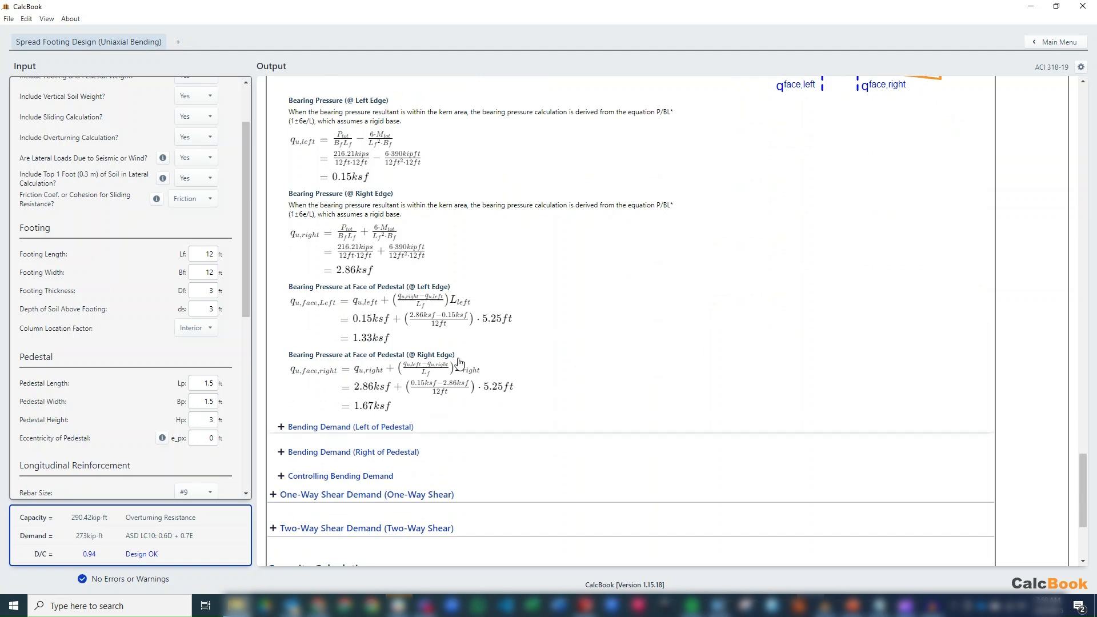
scroll(478, 294, "down", 3)
scroll(479, 293, "down", 2)
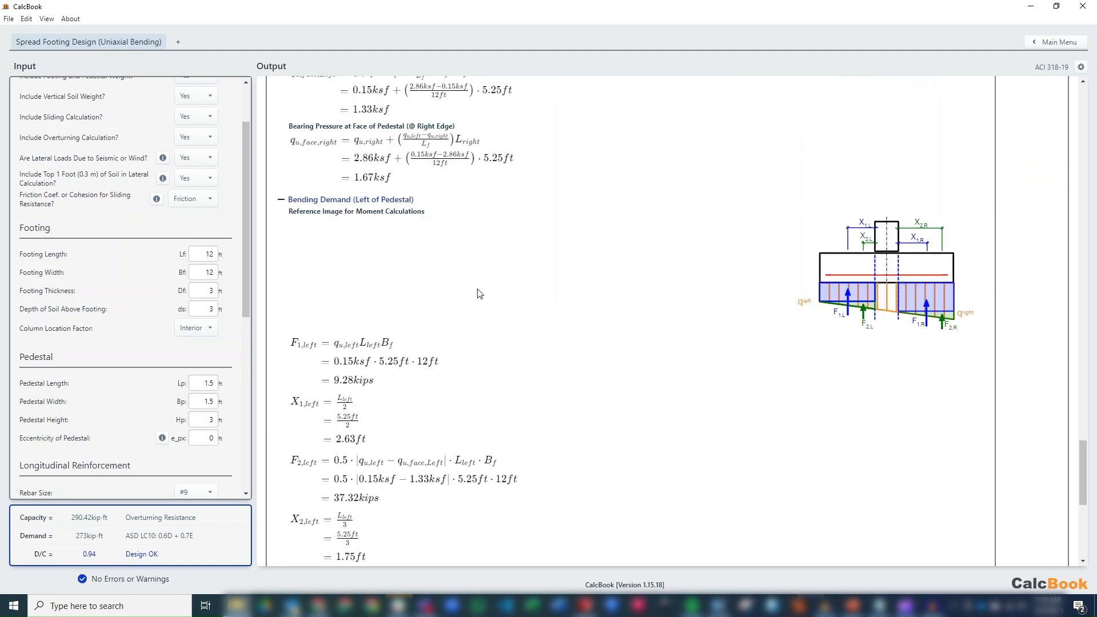
scroll(478, 293, "down", 3)
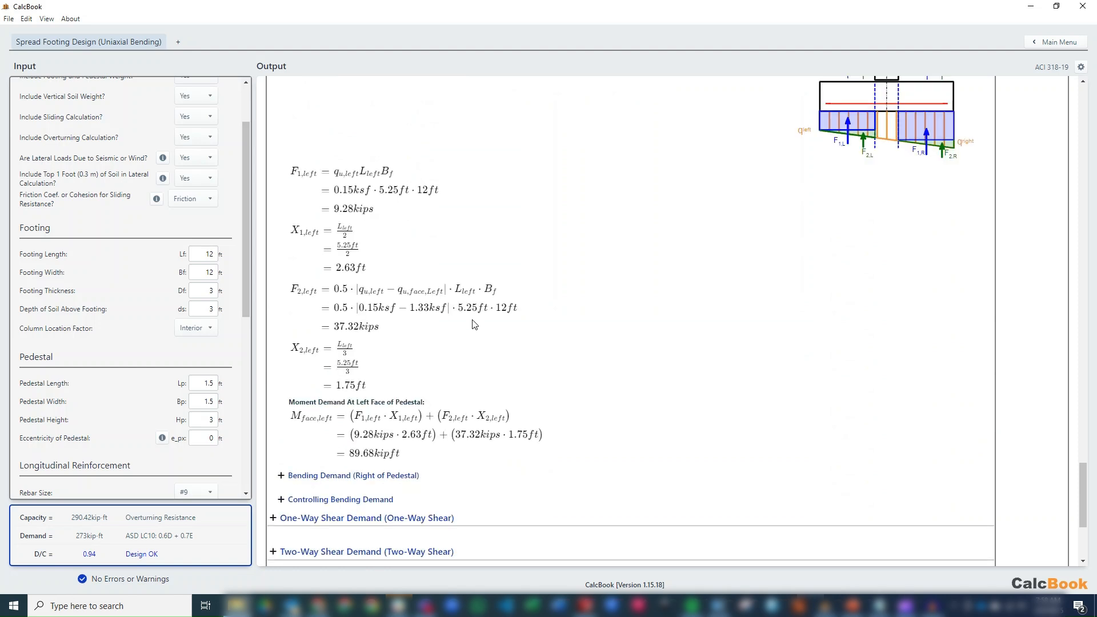
left_click(399, 444)
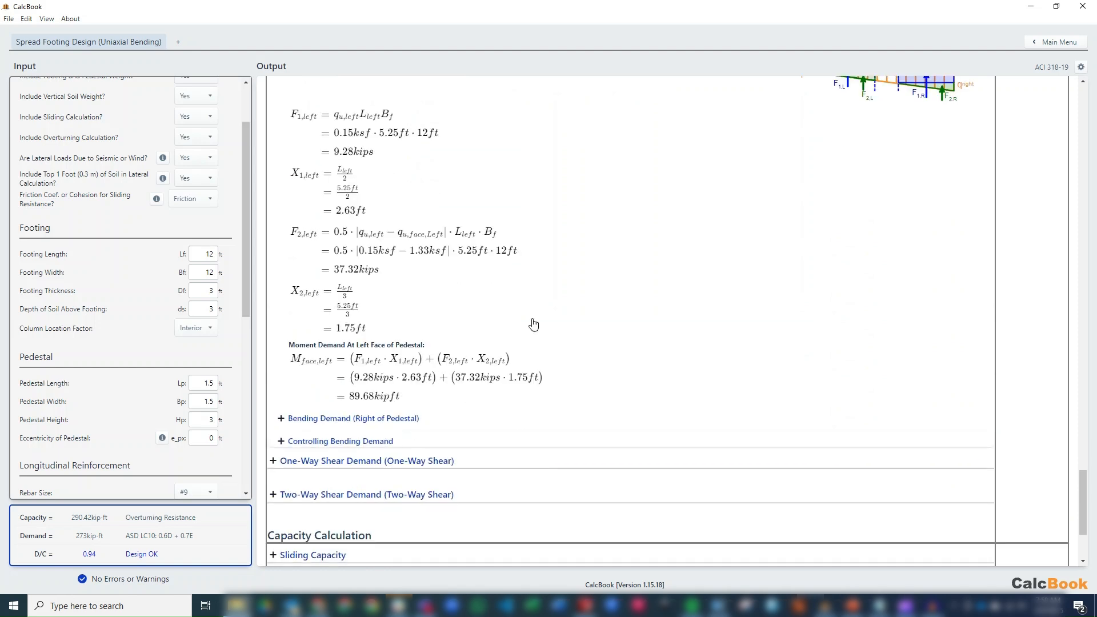
scroll(540, 315, "down", 1)
scroll(540, 317, "down", 1)
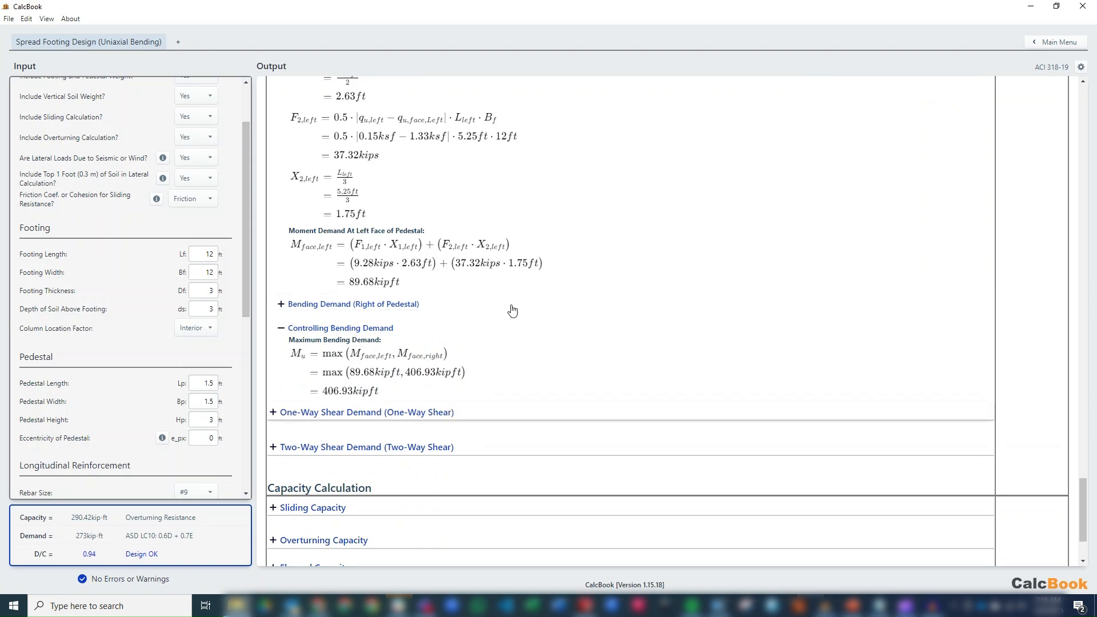
Expand the one-way shear demand section and examine the calculation and diagram for the left of the pedestal
scroll(514, 337, "down", 1)
left_click(515, 338)
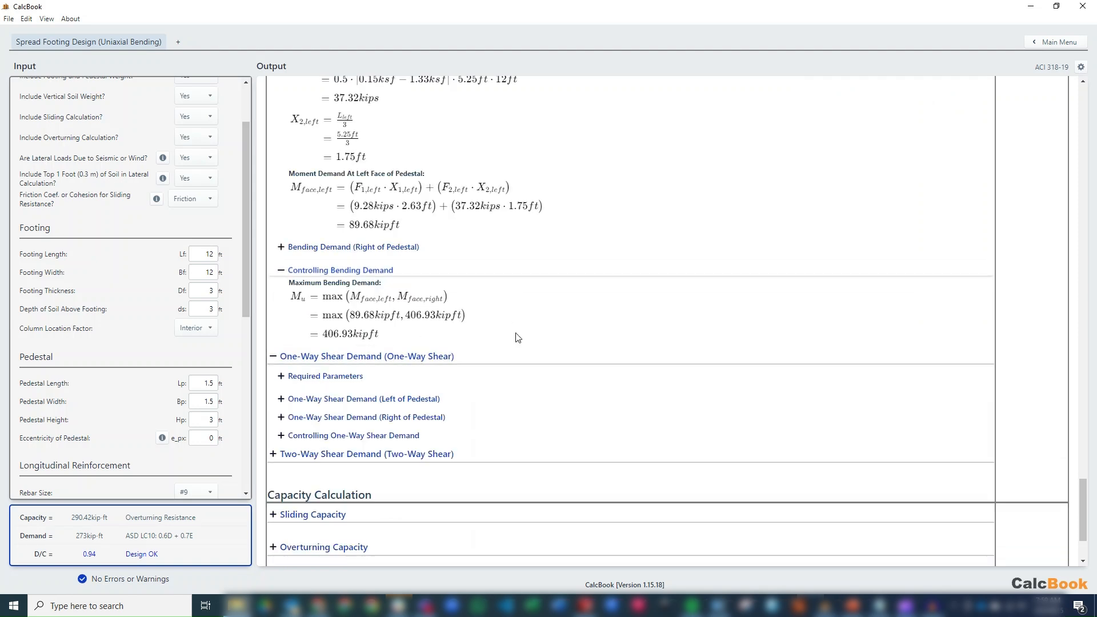
left_click(448, 401)
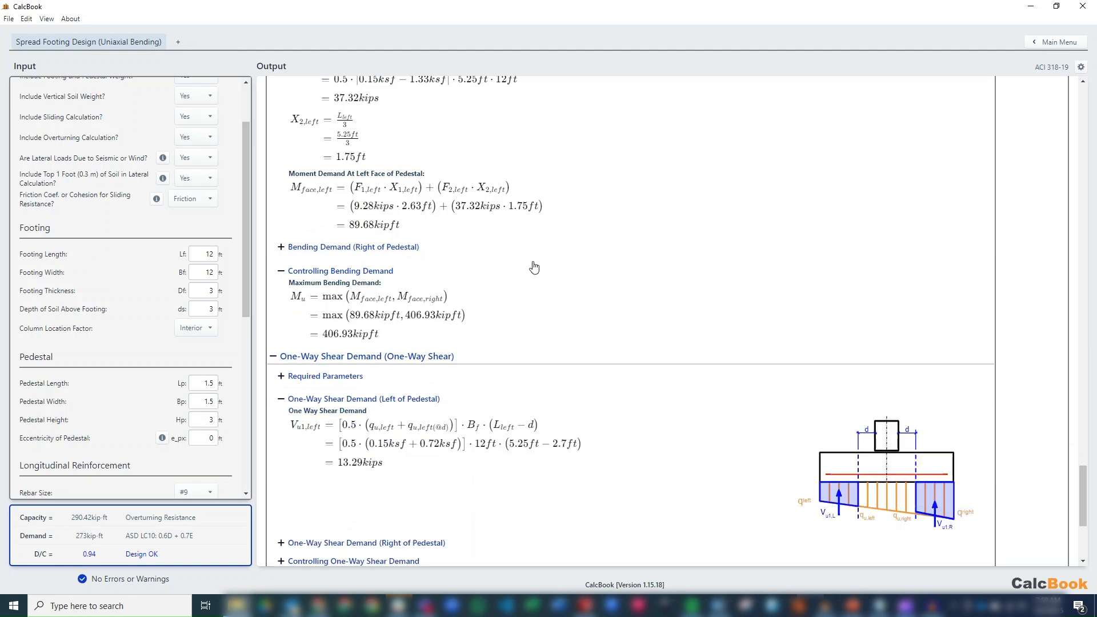
scroll(533, 267, "down", 2)
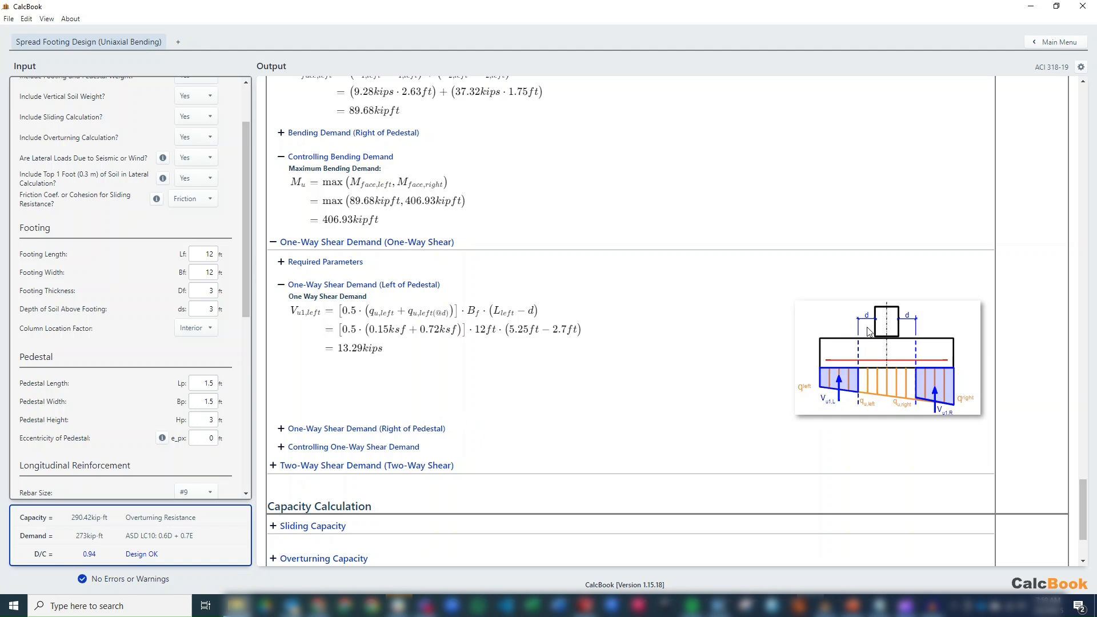
Expand the two-way shear demand and examine its average bearing pressure and shear calculations with their diagrams
left_click(412, 464)
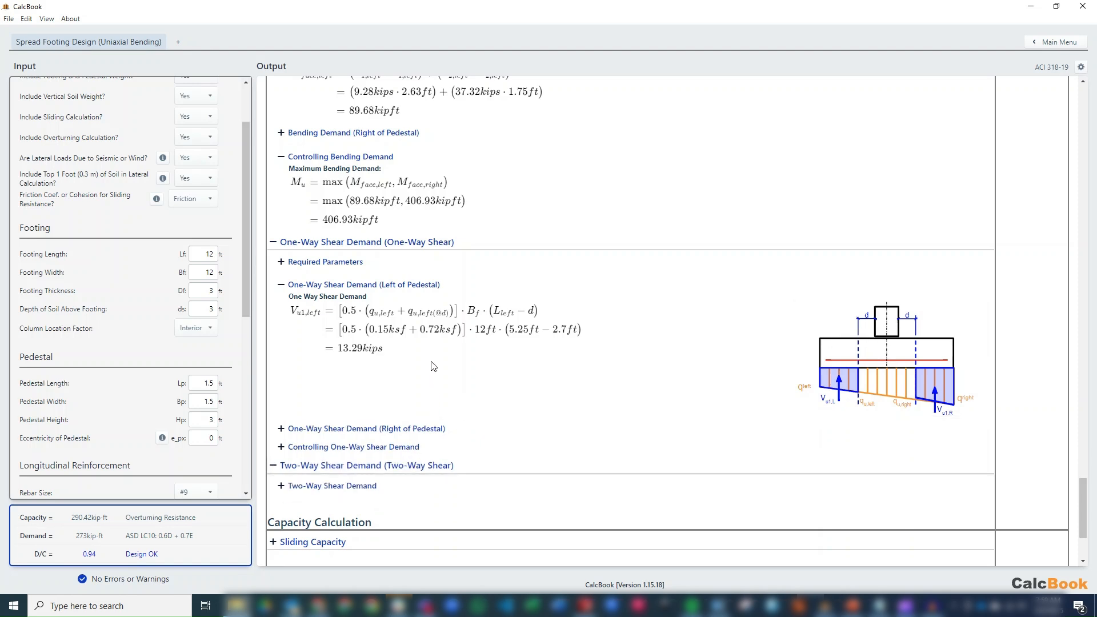
scroll(423, 434, "down", 1)
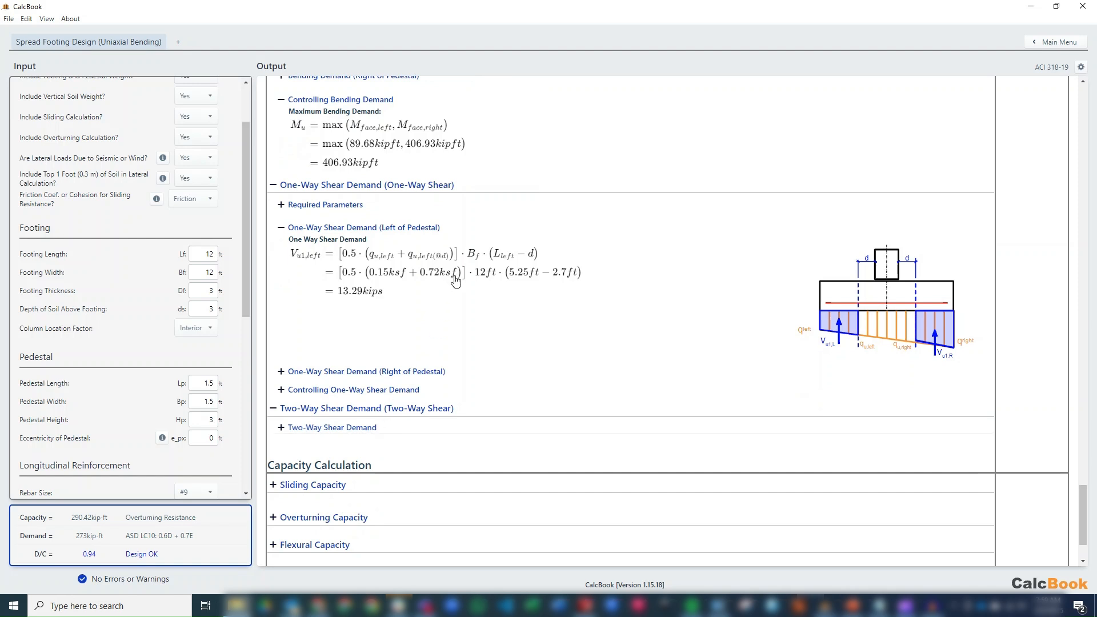
scroll(646, 339, "down", 1)
scroll(646, 340, "down", 2)
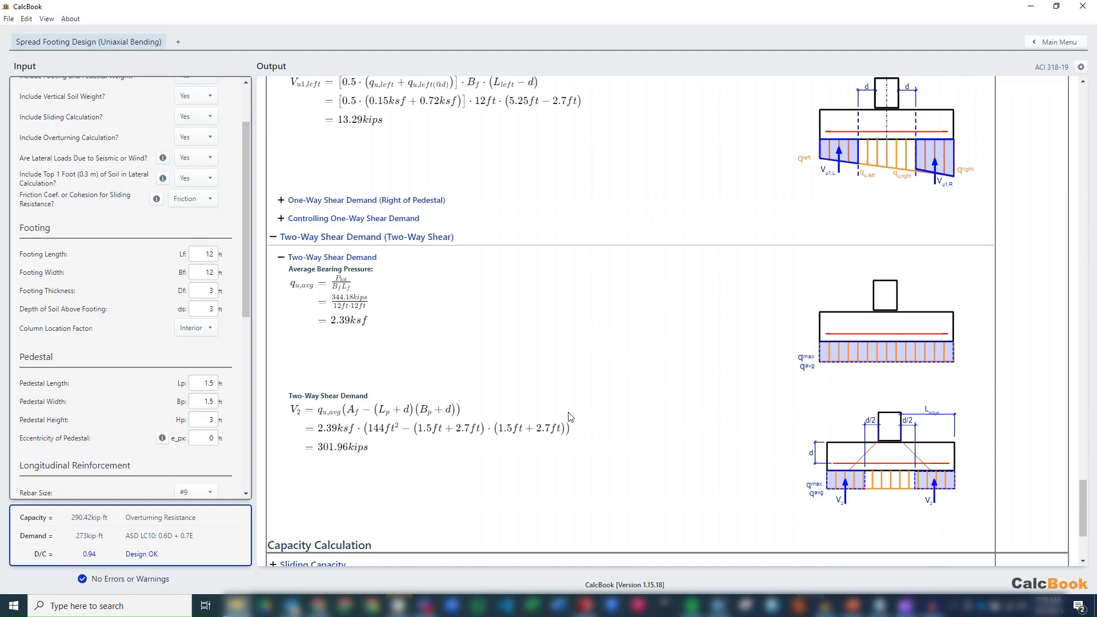
scroll(568, 415, "down", 3)
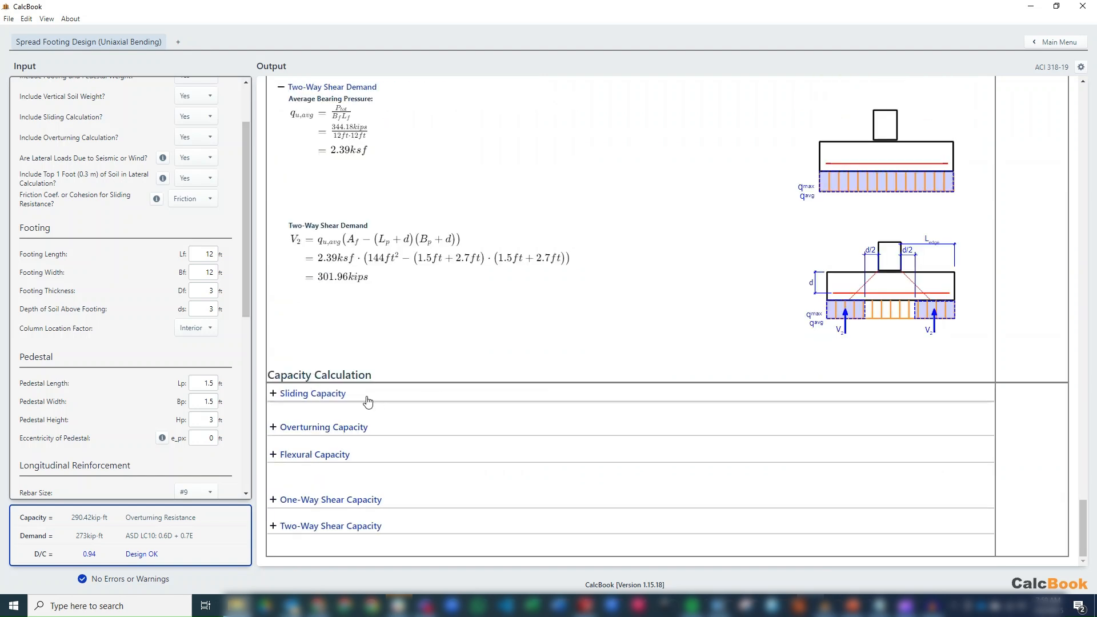
Expand the sliding capacity calculation and examine the soil depth, lateral earth pressures at the footing, and passive pressure resistance
left_click(349, 393)
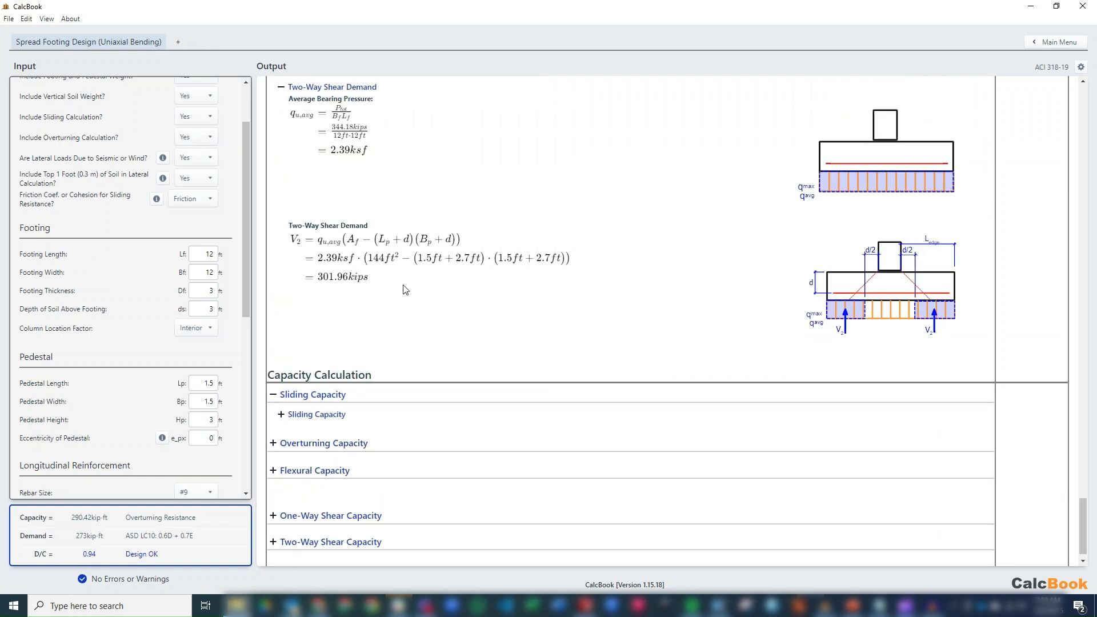
left_click(371, 401)
scroll(432, 339, "down", 3)
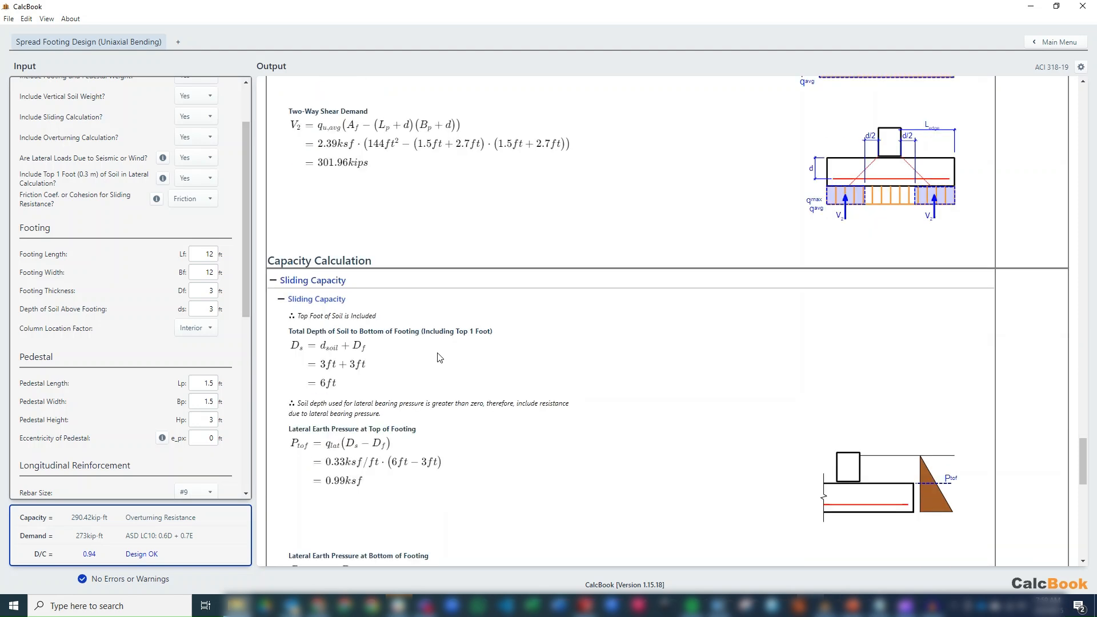
scroll(377, 262, "down", 1)
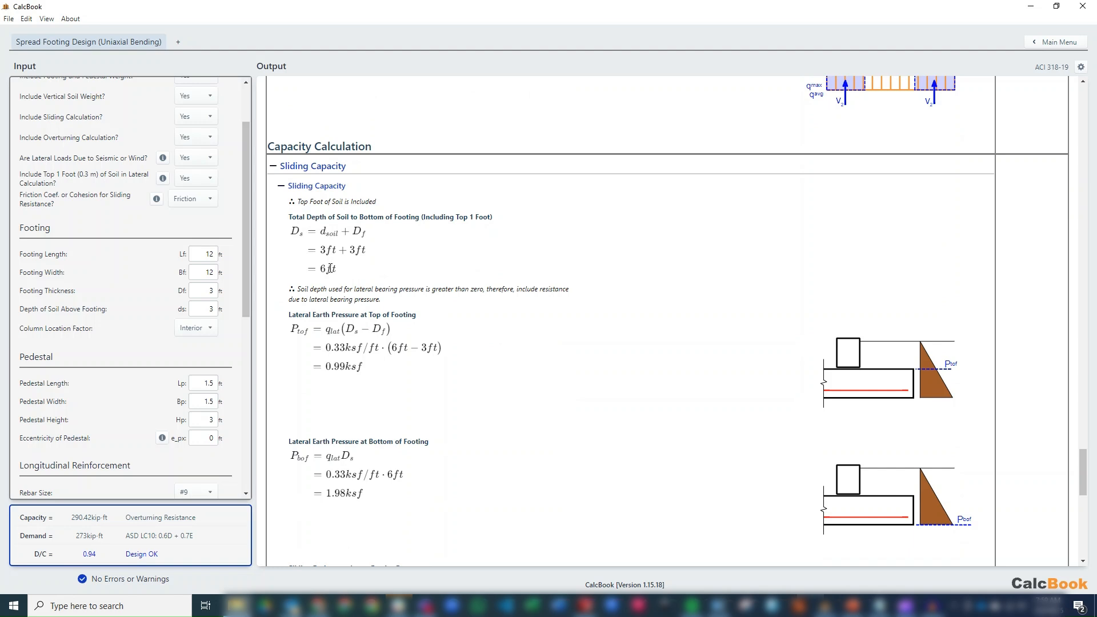
scroll(330, 268, "down", 3)
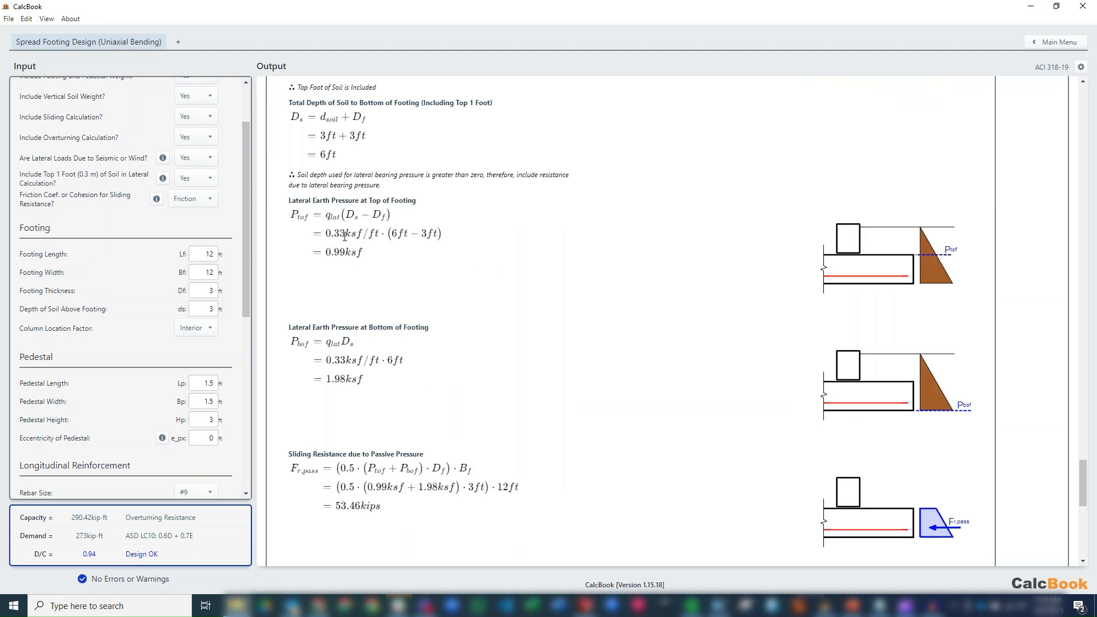
scroll(373, 240, "down", 1)
scroll(373, 239, "down", 2)
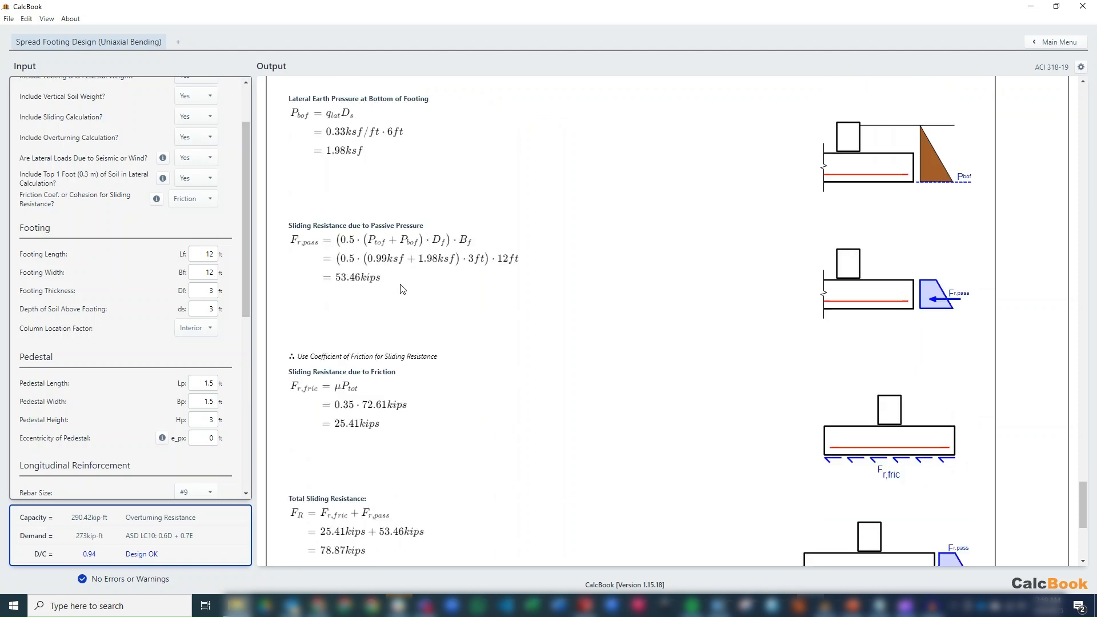
Examine the sliding resistance due to friction, the total sliding resistance, and the factor of safety against sliding
scroll(403, 289, "down", 2)
scroll(402, 289, "down", 1)
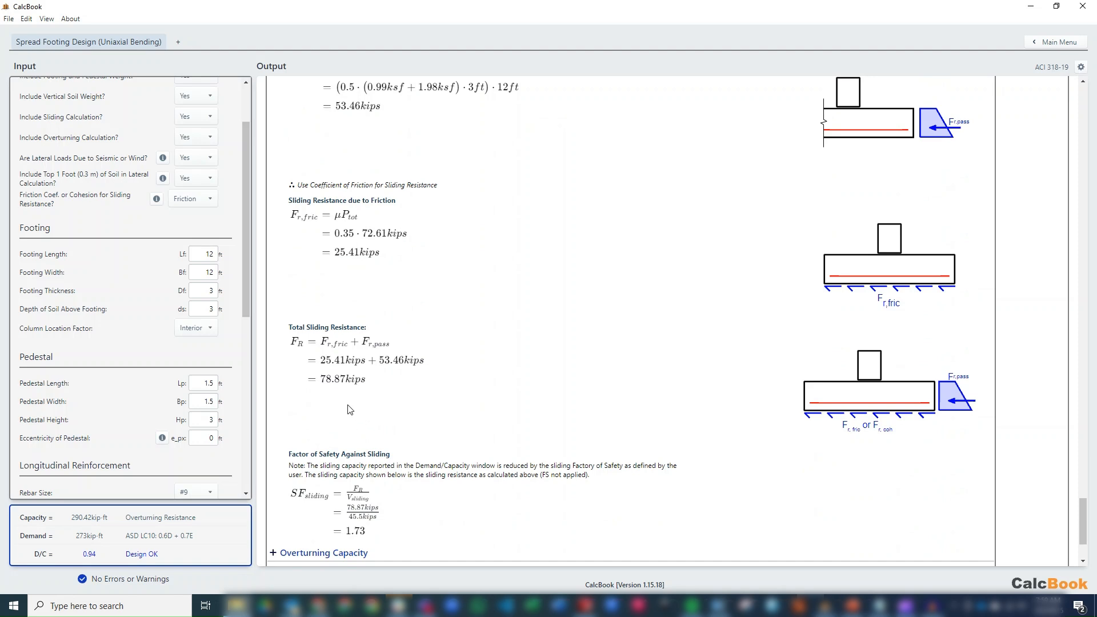
scroll(350, 408, "down", 2)
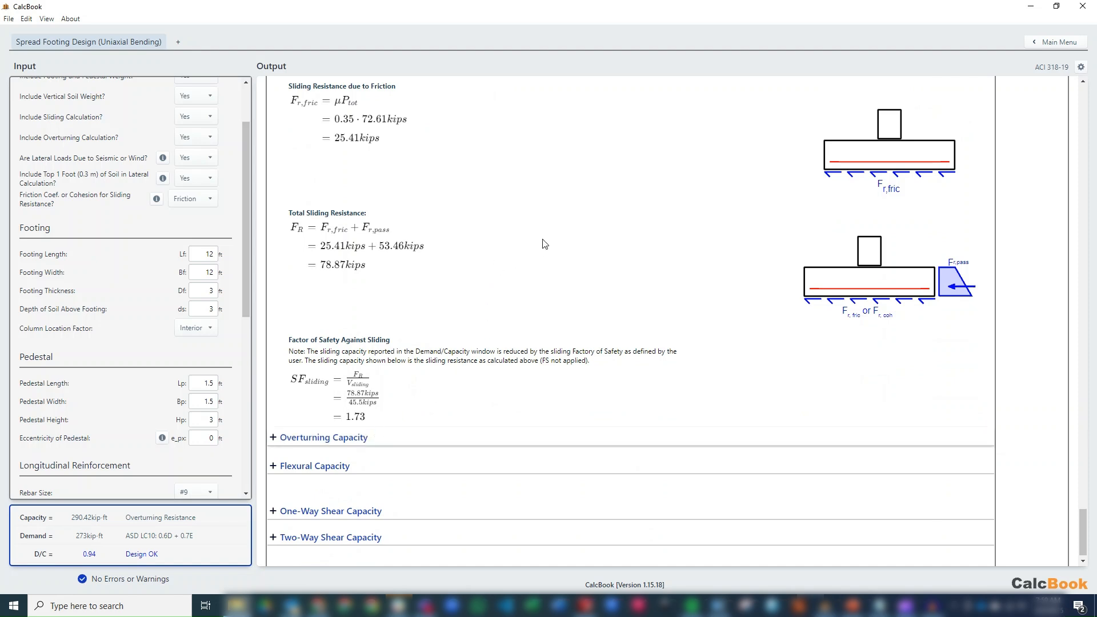
Expand the overturning capacity section and examine the total, overturning and resisting moments and the factor of safety against overturning
scroll(526, 208, "down", 1)
left_click(411, 436)
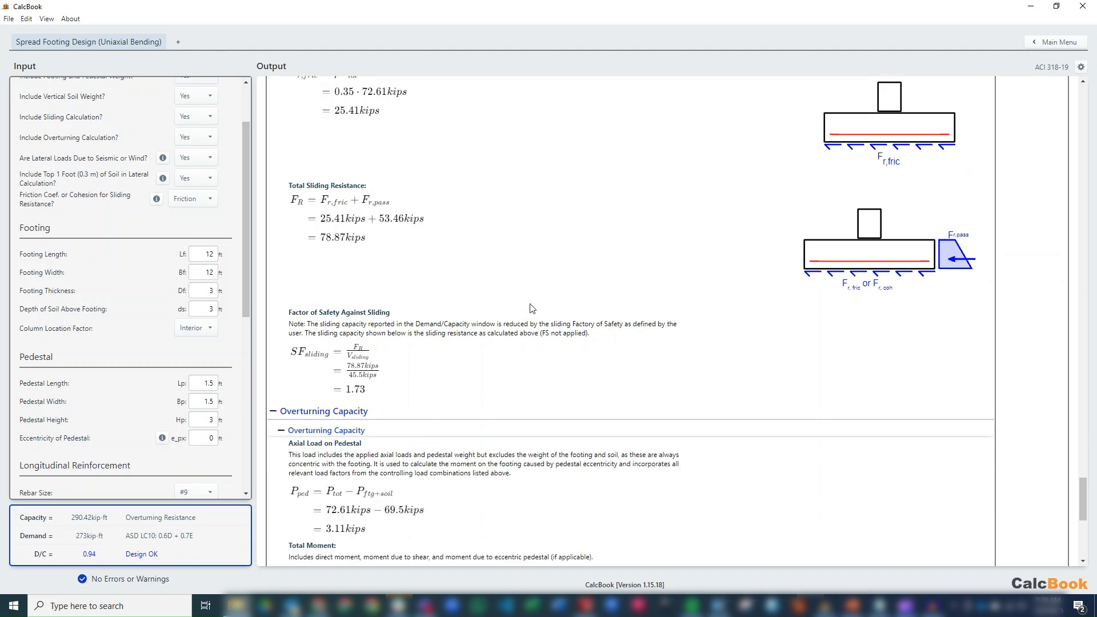
scroll(534, 309, "down", 6)
scroll(534, 309, "down", 1)
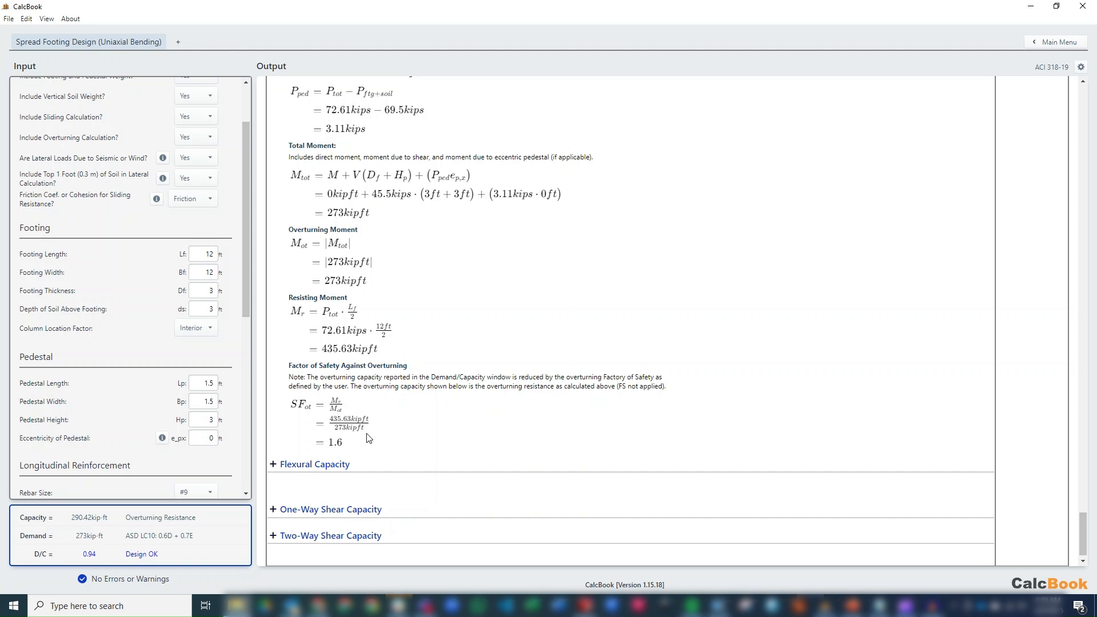
Expand the flexural capacity section of the capacity calculation
left_click(361, 470)
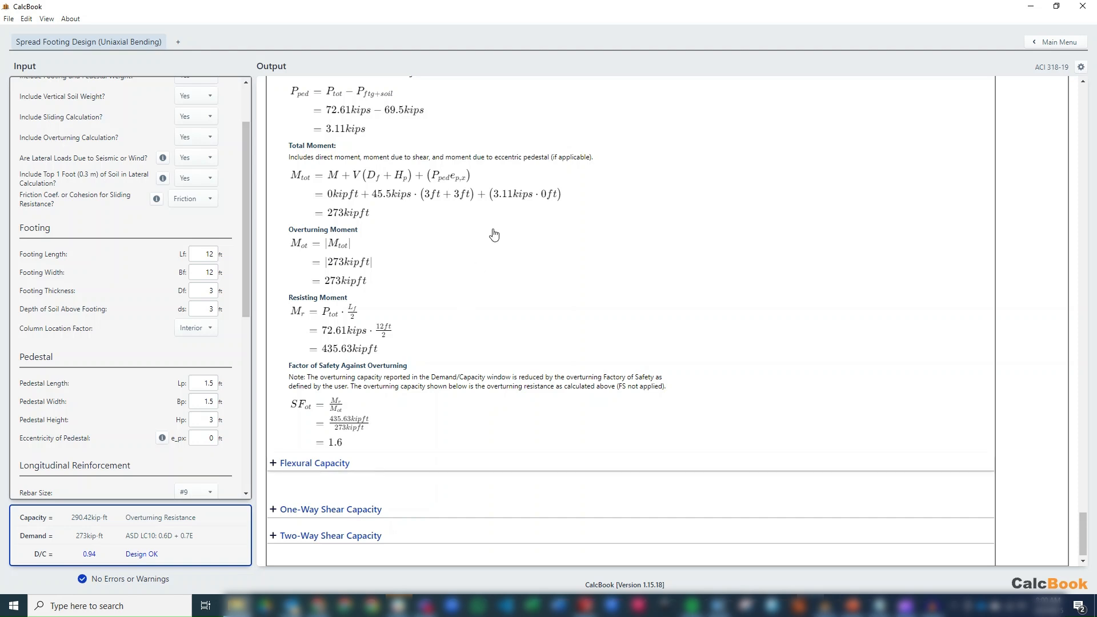